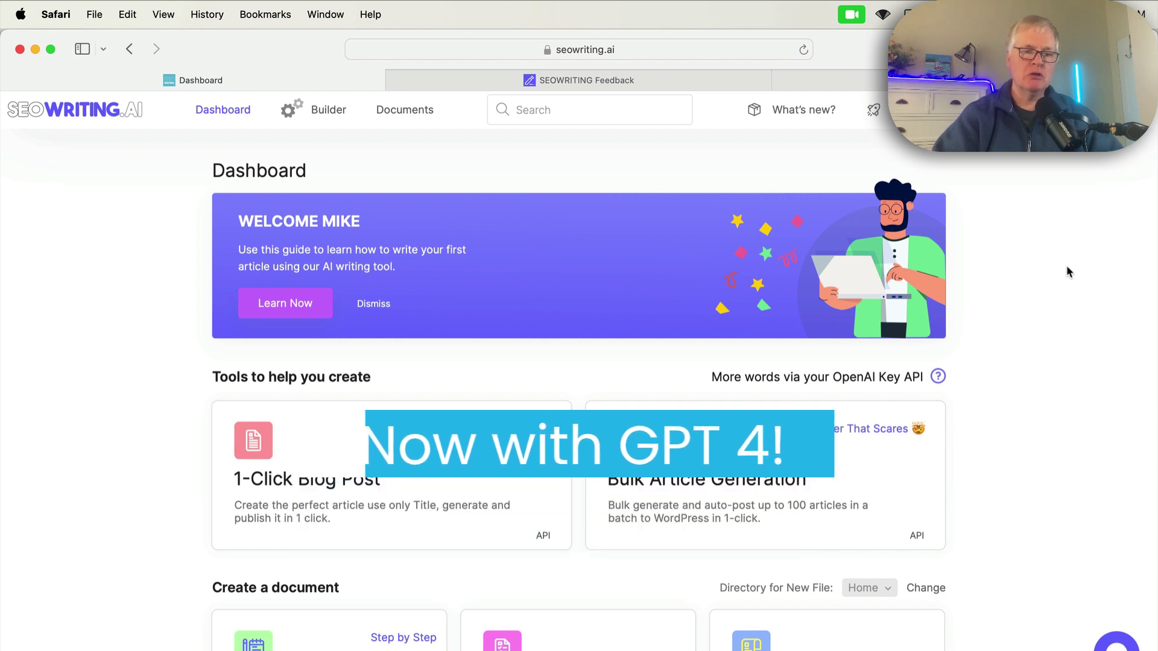
Step: Browse the latest product announcements and the SEOWRITING feedback board
click(801, 112)
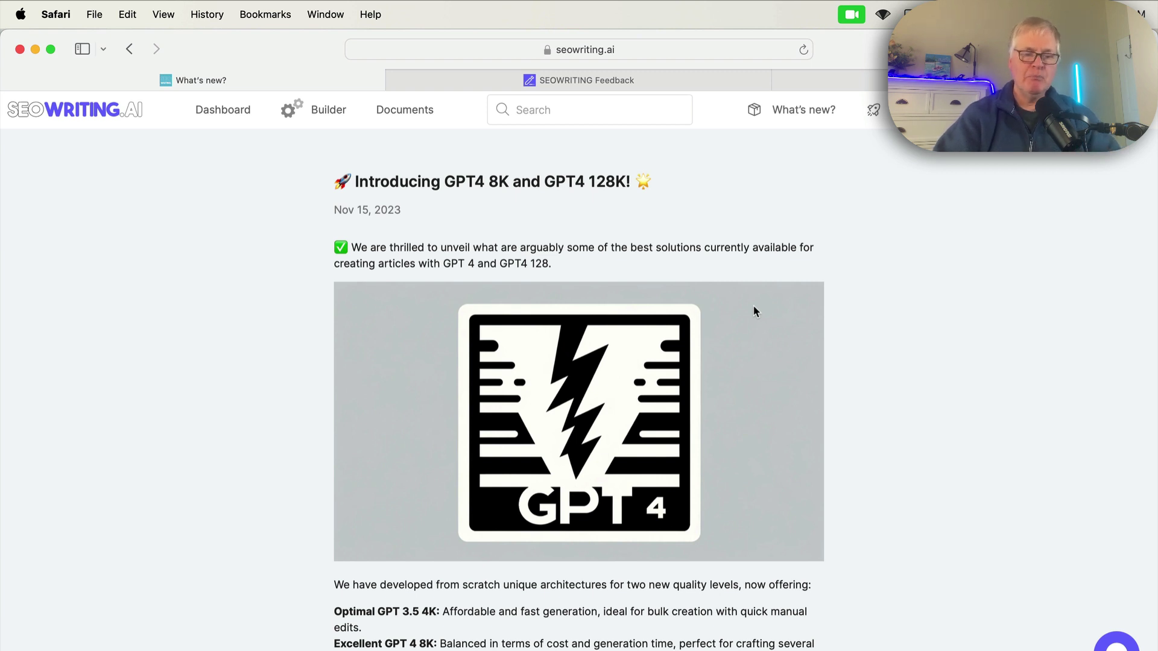
click(240, 115)
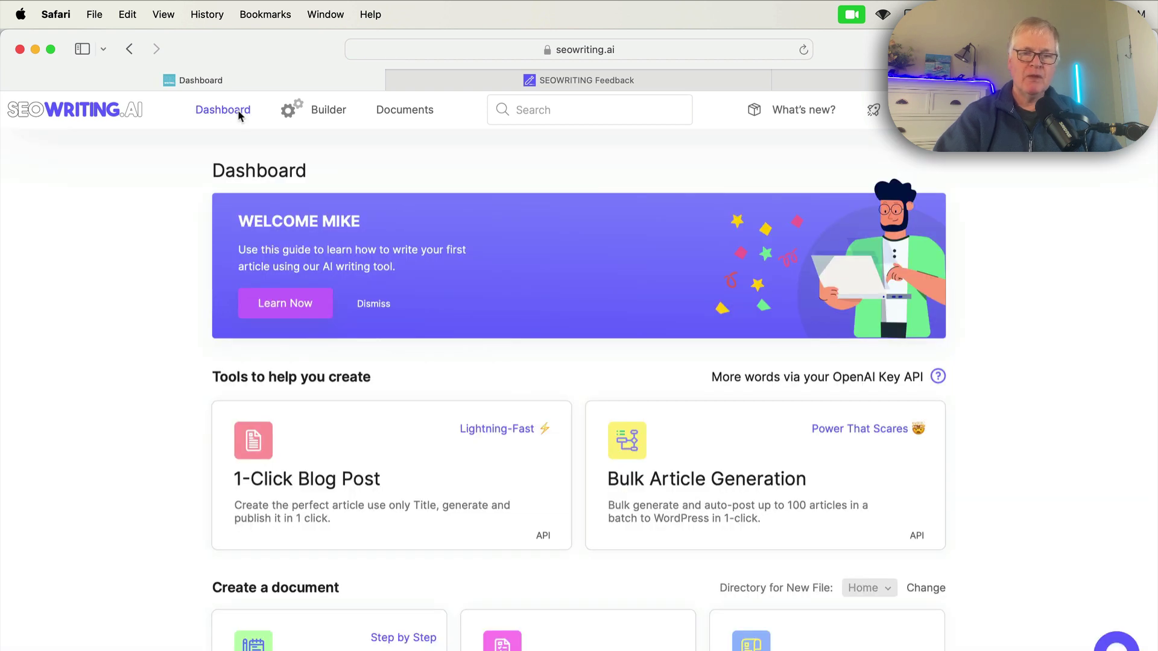
click(717, 80)
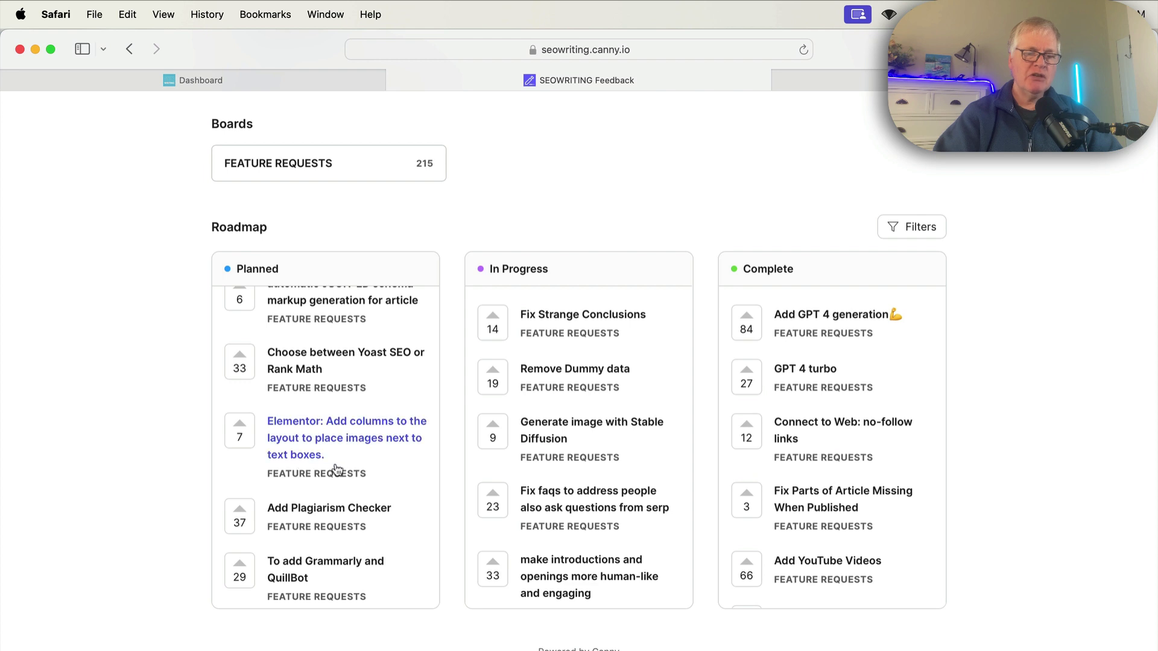
scroll(338, 469, down, 5)
scroll(336, 469, up, 7)
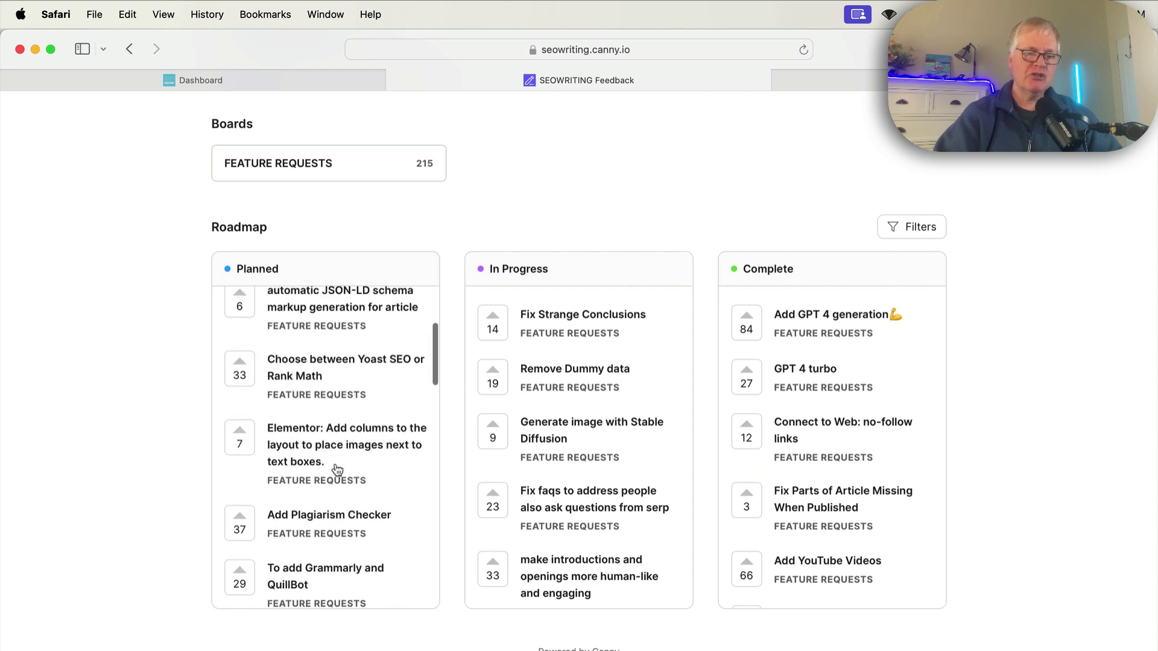
scroll(336, 469, up, 2)
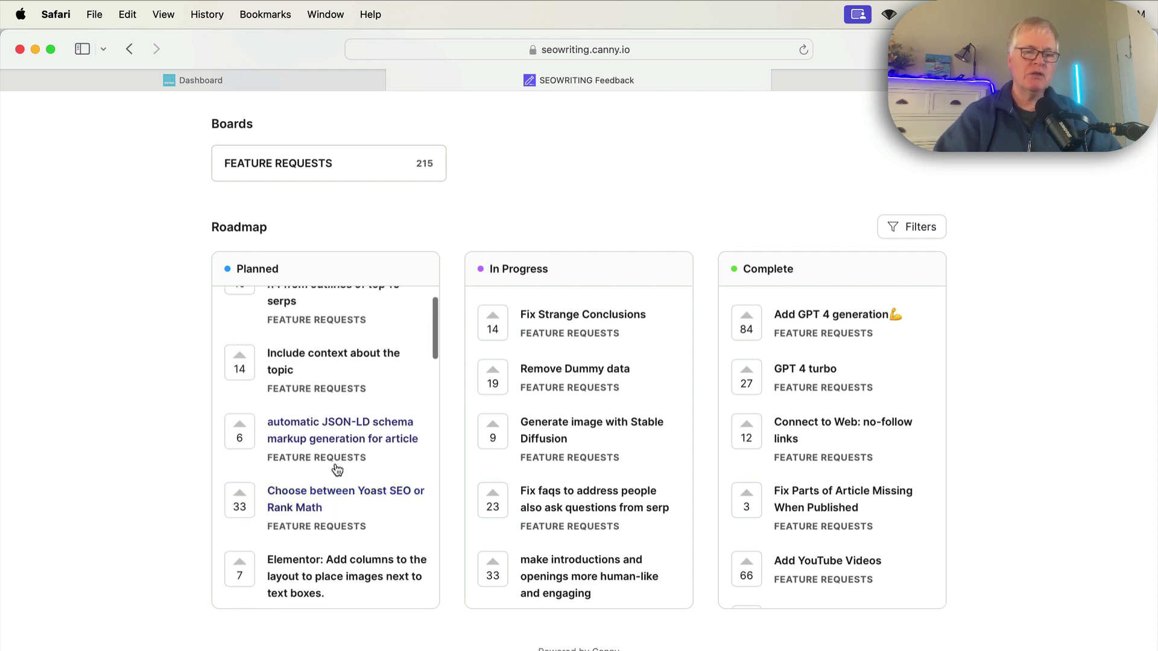
scroll(337, 469, up, 1)
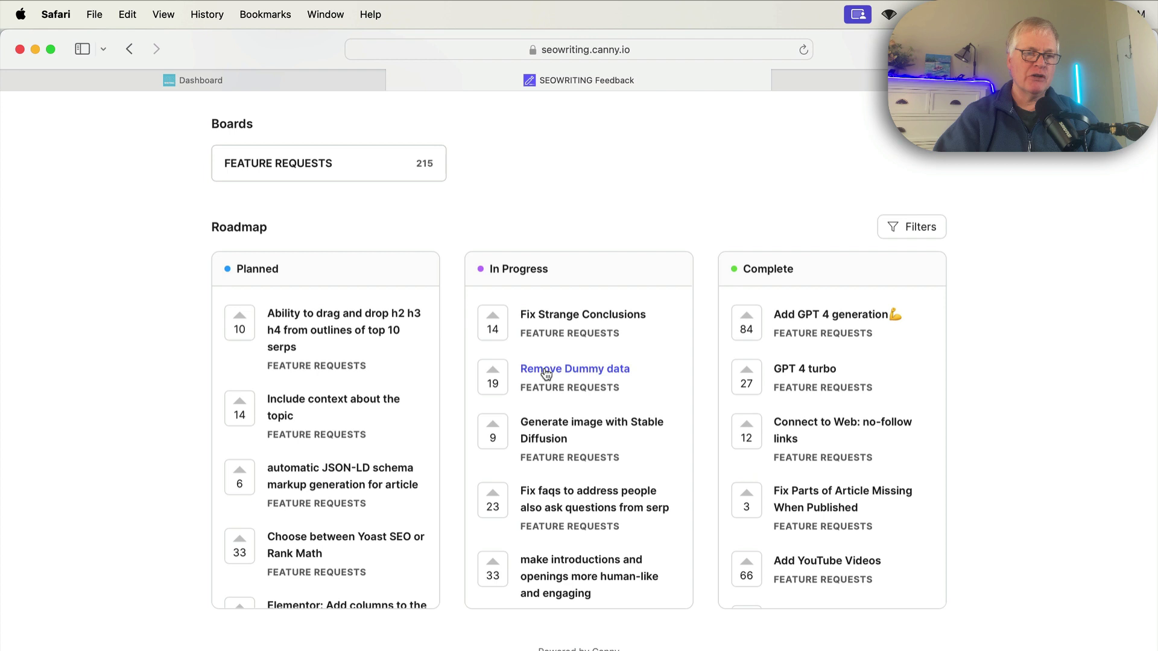
Step: Back on the dashboard, look over the document types and start a new 1-Click Blog Post
click(288, 81)
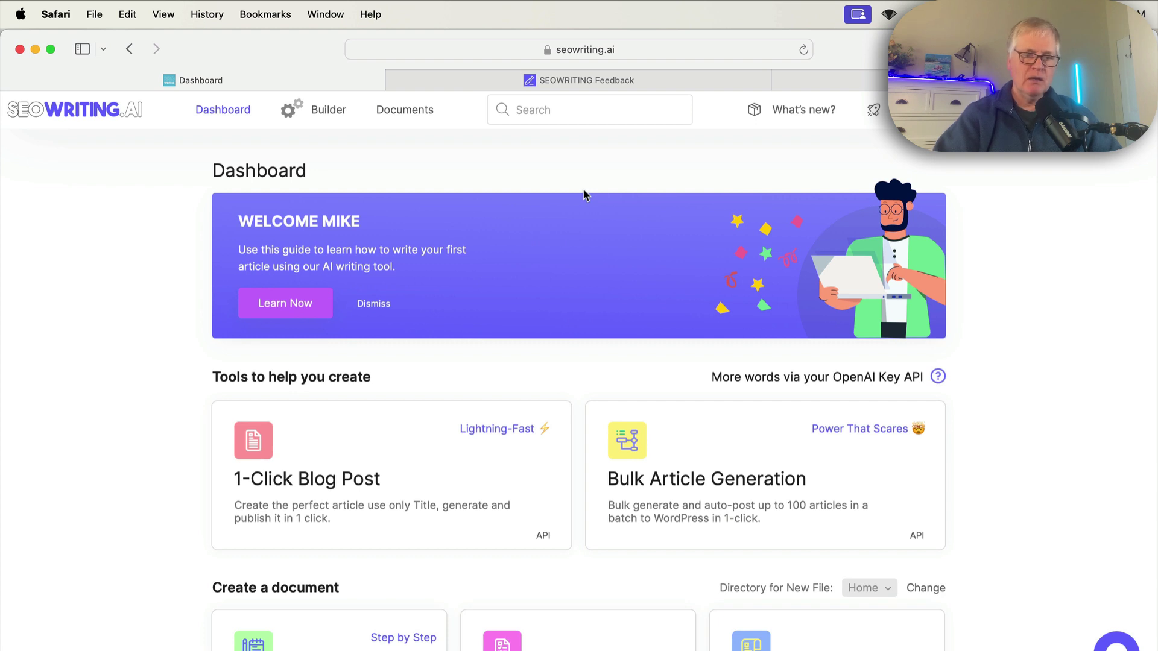
scroll(584, 191, down, 5)
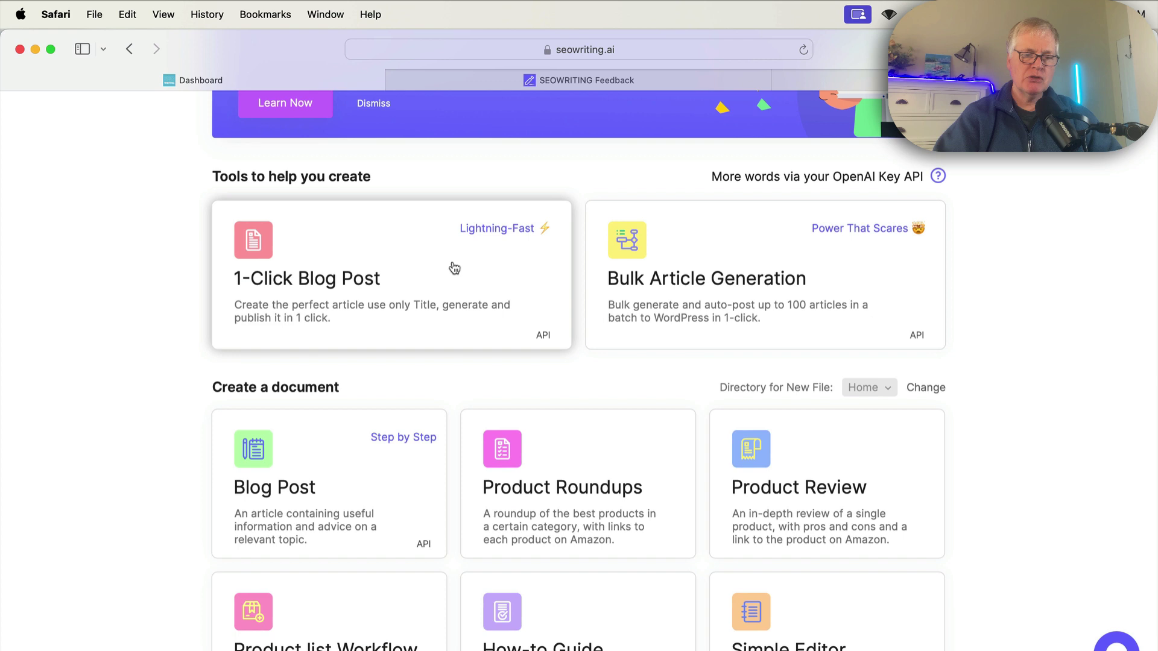
scroll(454, 265, down, 3)
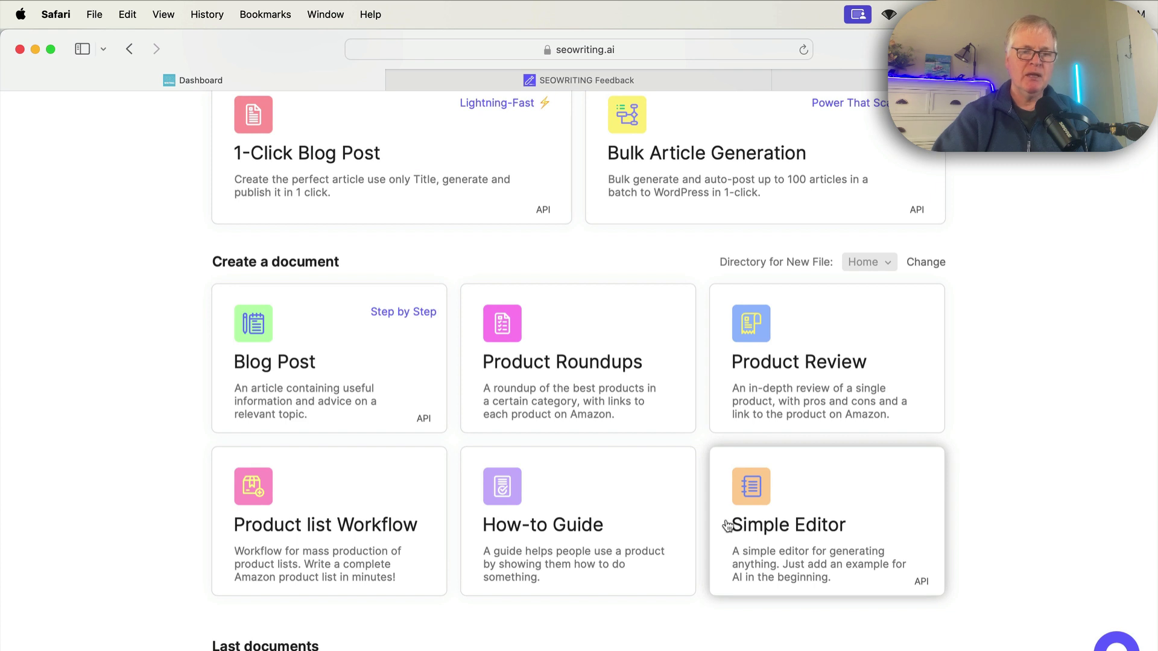
scroll(726, 524, up, 2)
scroll(727, 525, up, 1)
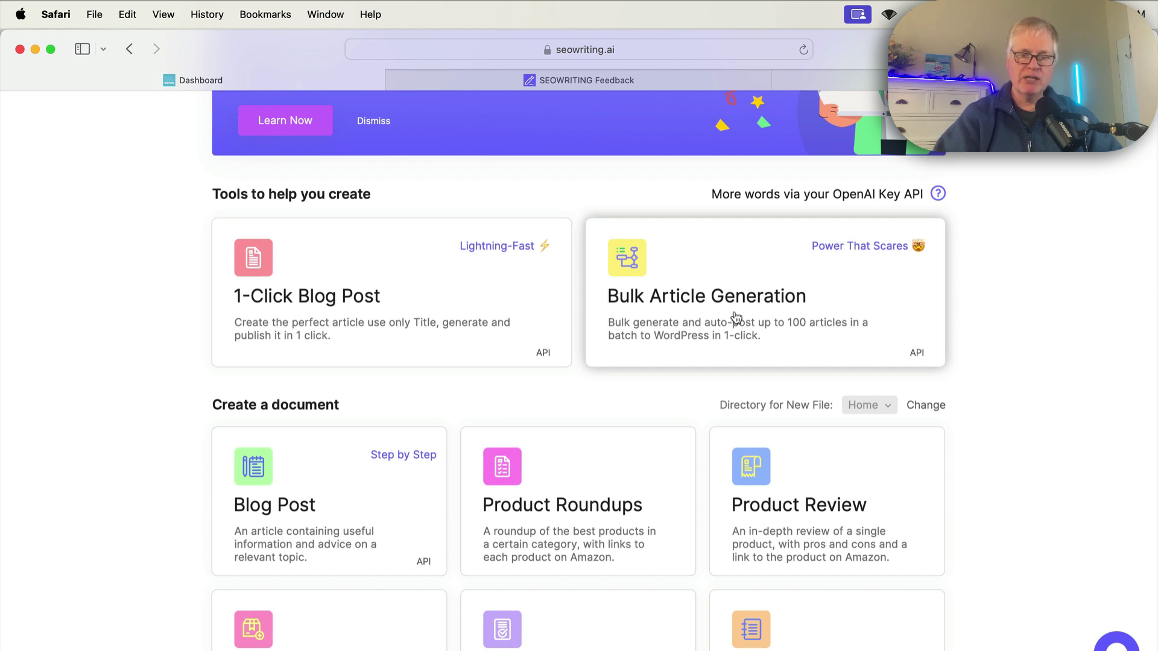
click(407, 306)
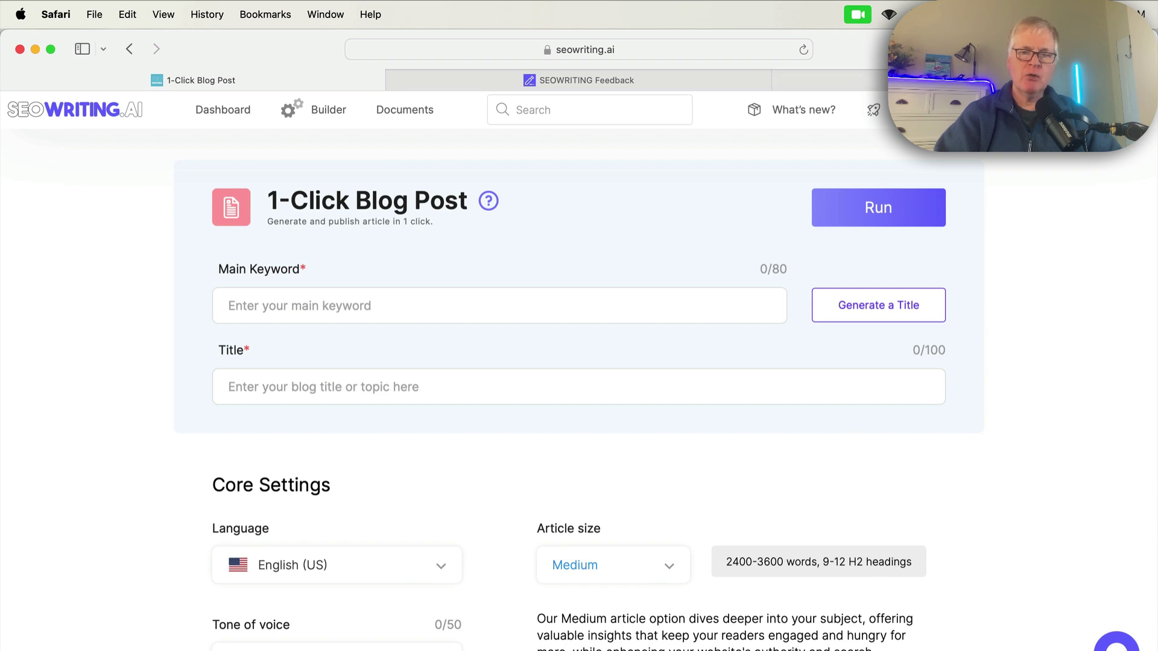
Step: Copy 'why is it important to post to a blog regularly' from LowFruits, then return to the form
click(828, 80)
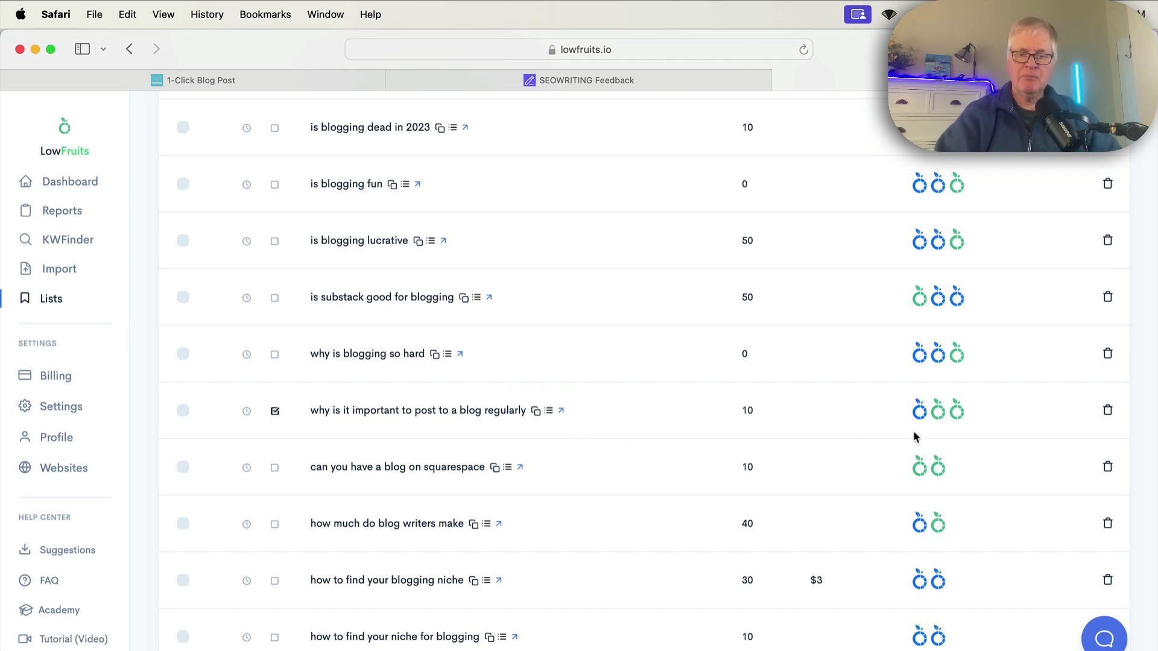
mouse_move(957, 422)
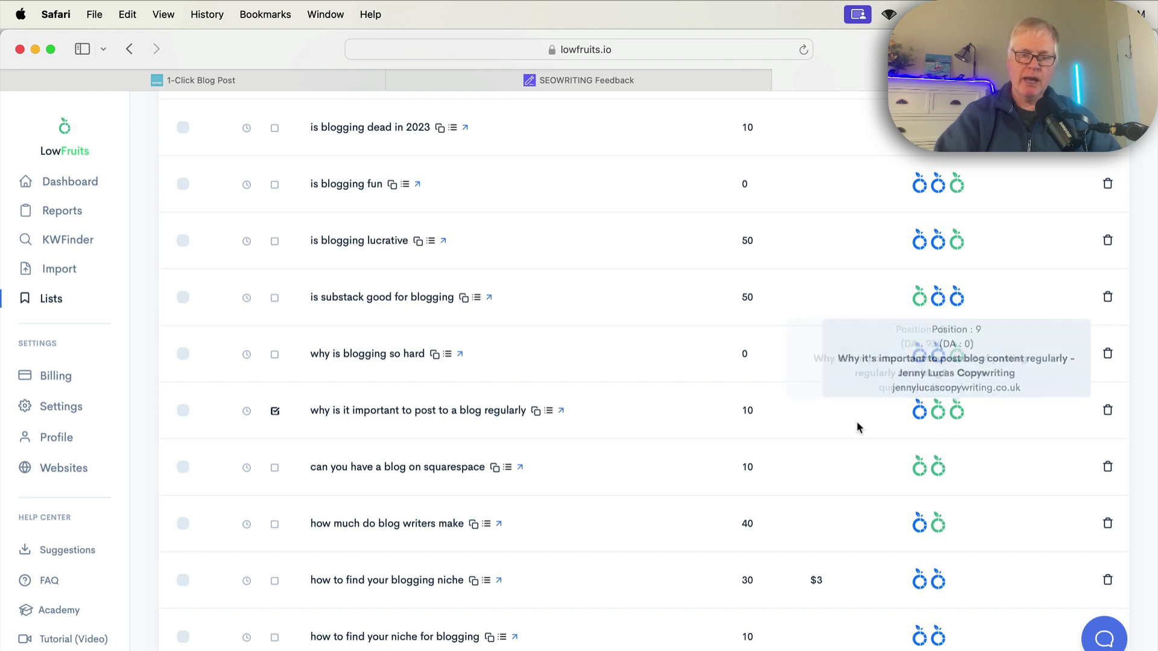
click(536, 414)
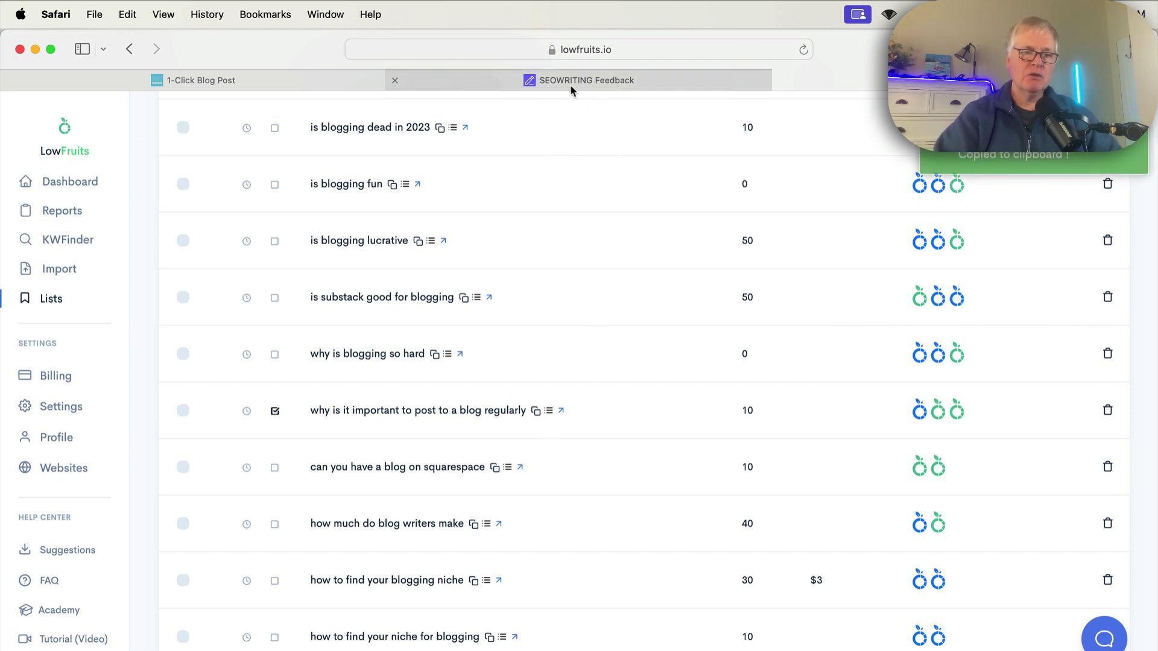
click(307, 76)
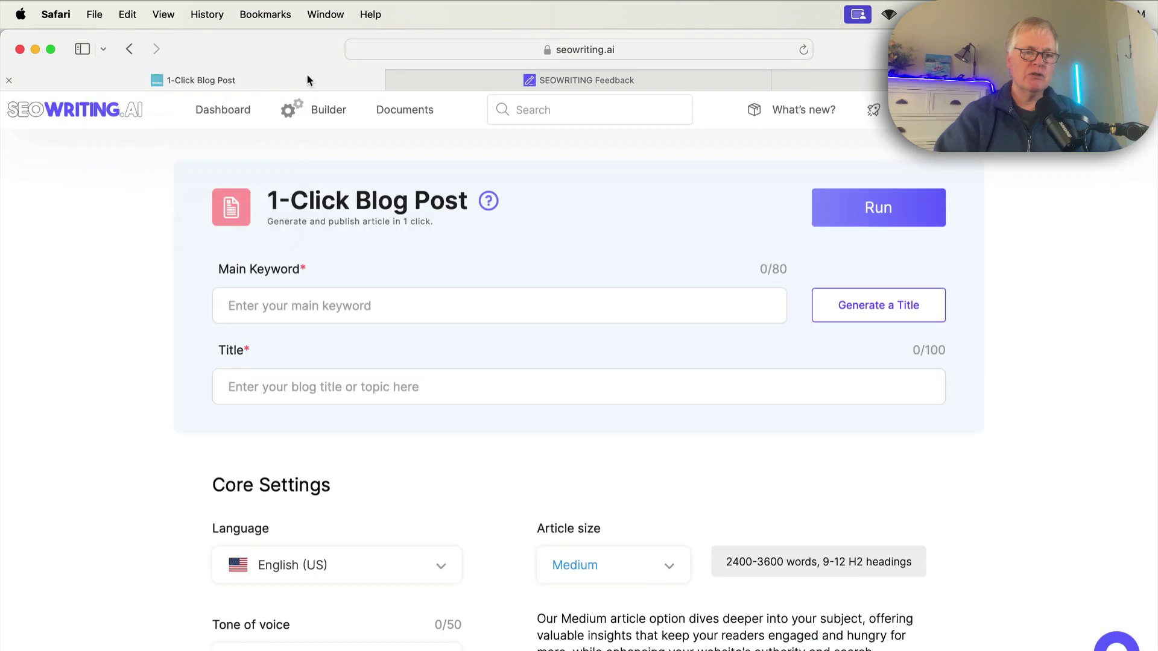
Step: Paste the copied keyword as the Main Keyword and generate a blog title from it
click(373, 295)
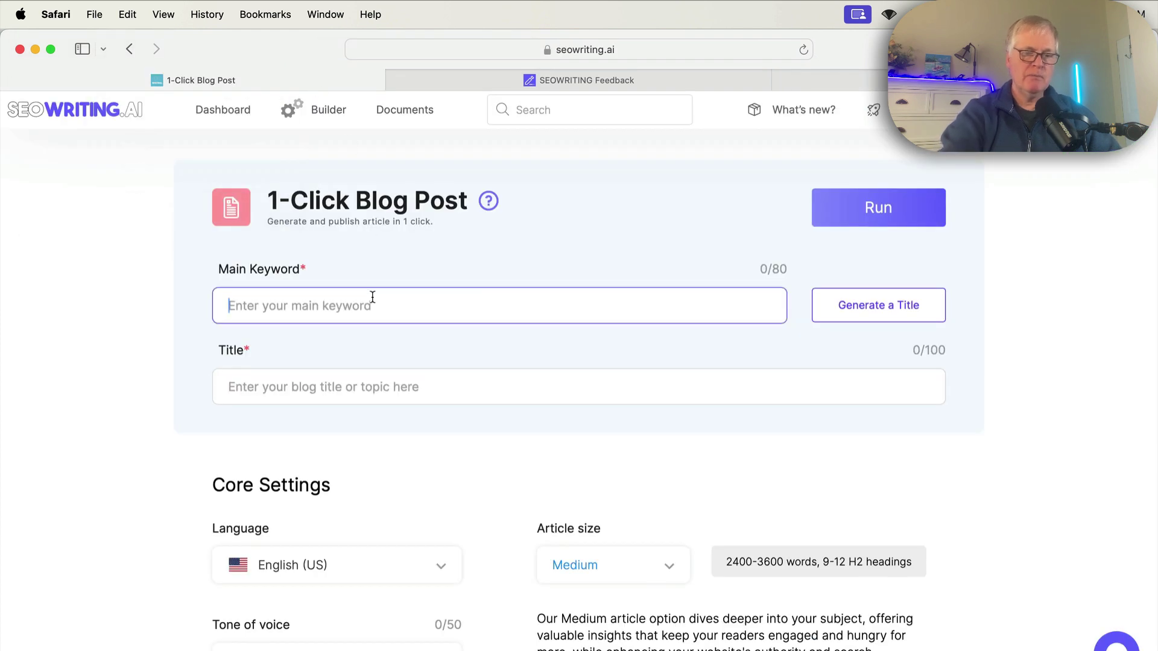
key(super+v)
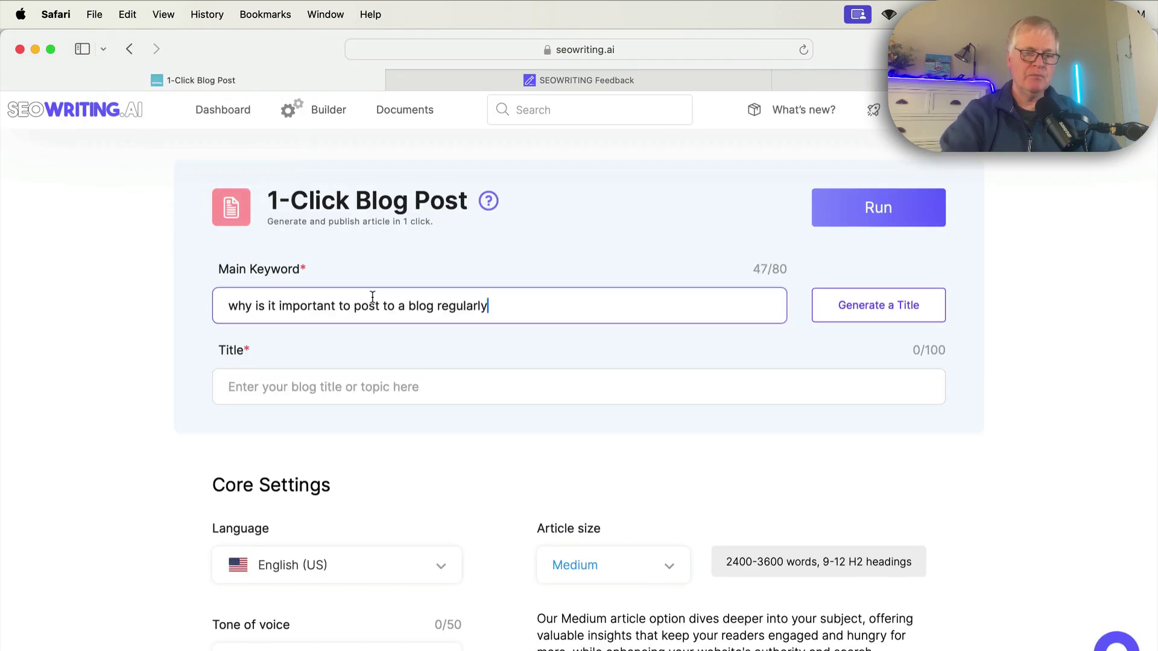
click(869, 318)
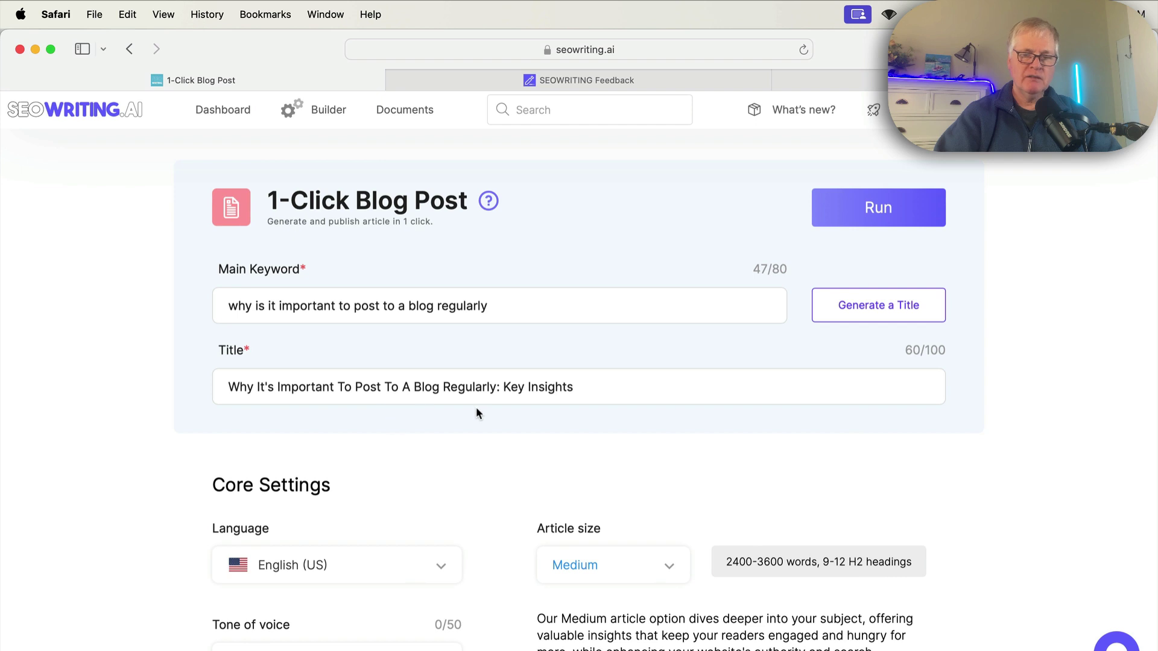
scroll(648, 418, down, 4)
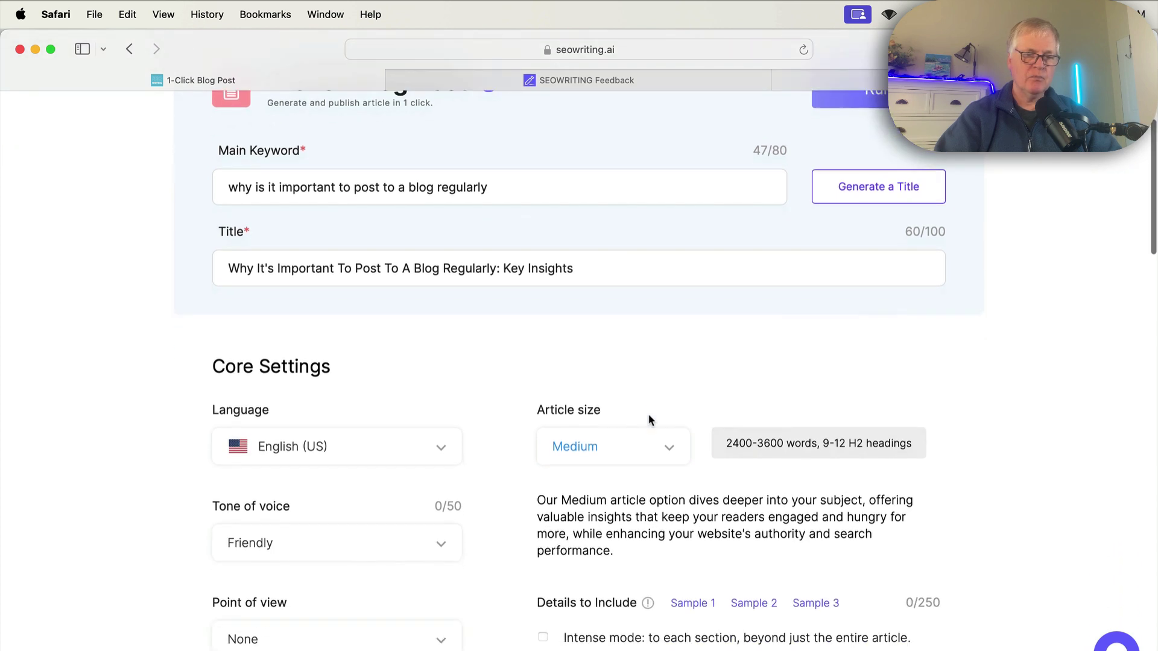
scroll(688, 392, down, 6)
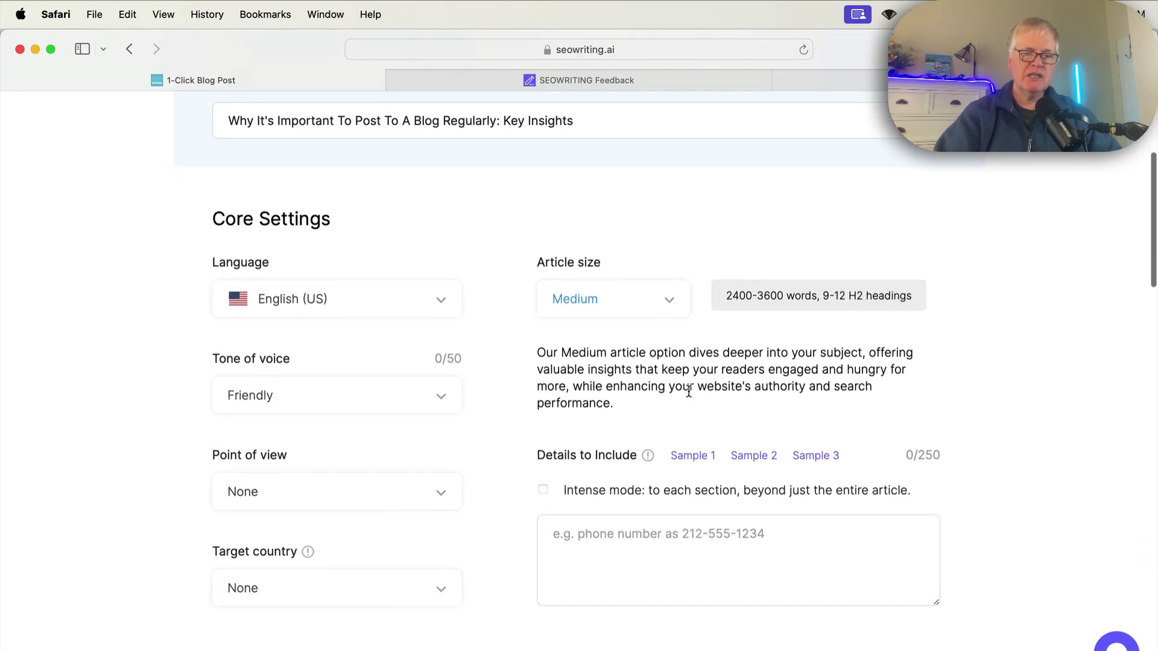
scroll(689, 396, down, 1)
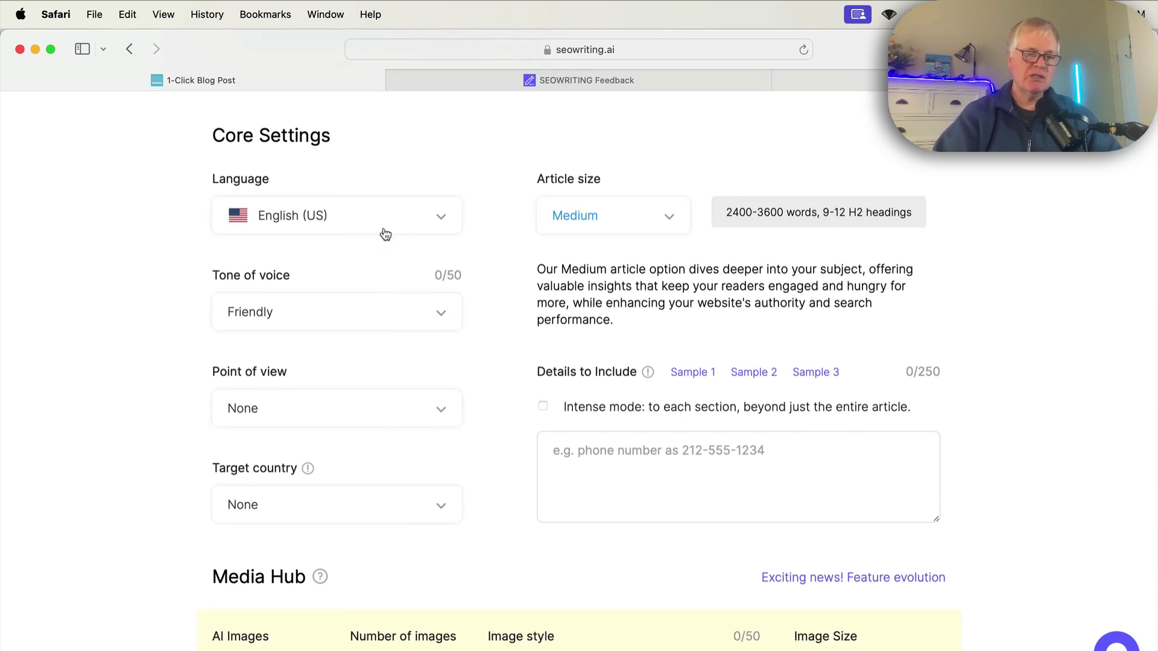
Step: Set Informational tone, first person singular, United States target country and Medium article size
click(442, 324)
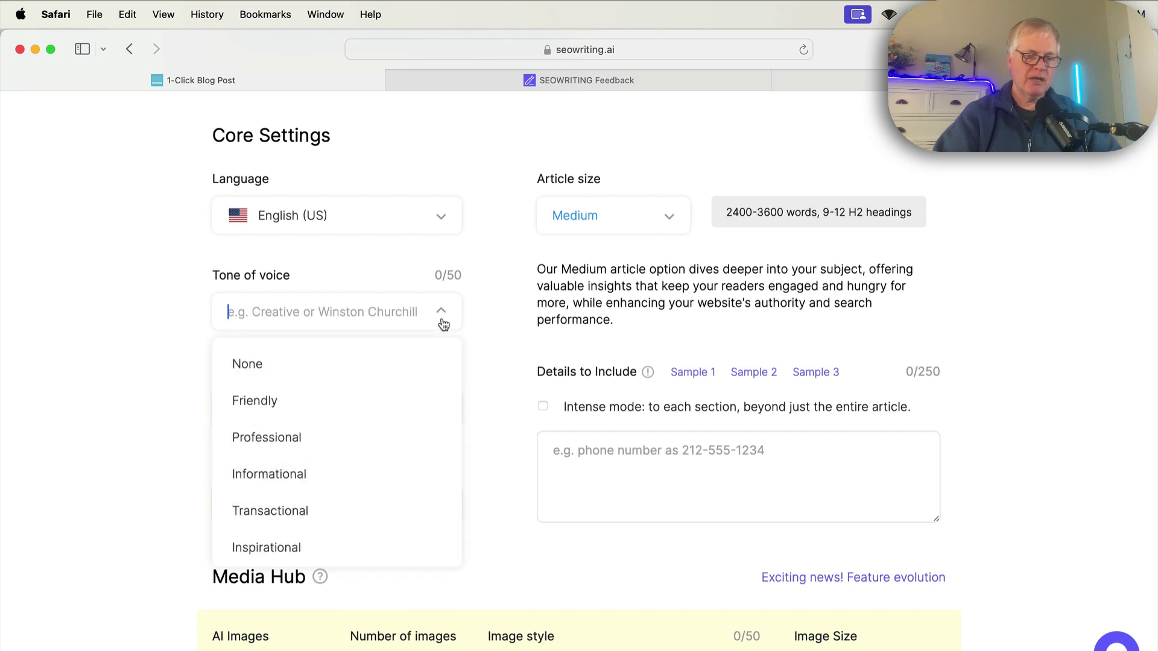
click(348, 476)
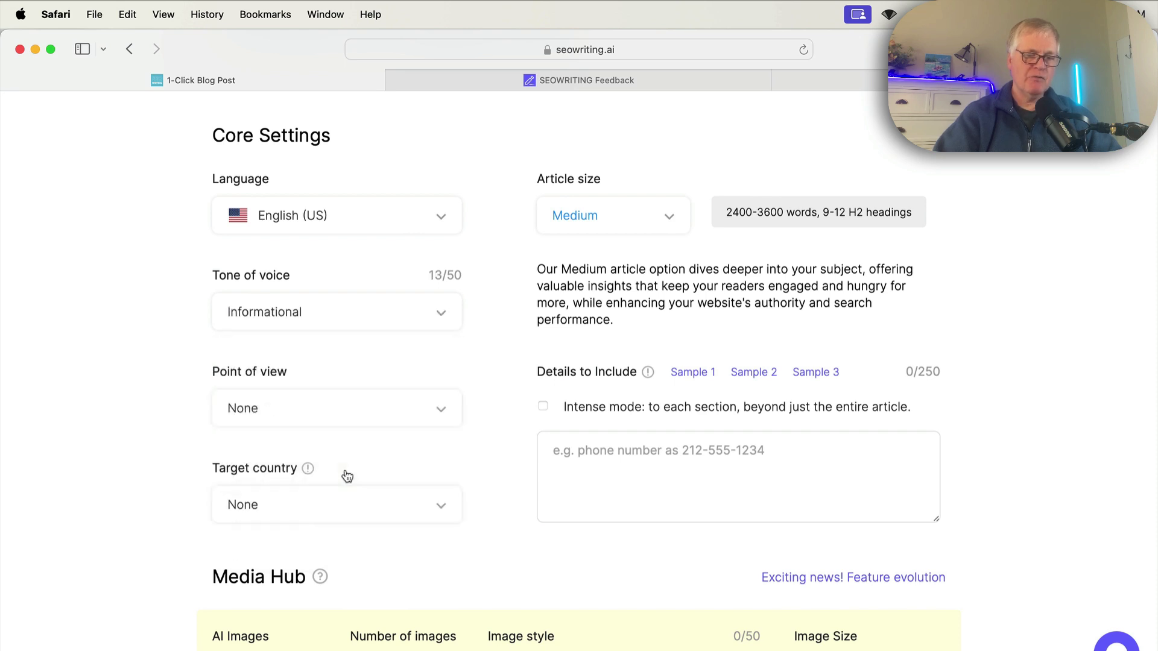
click(438, 406)
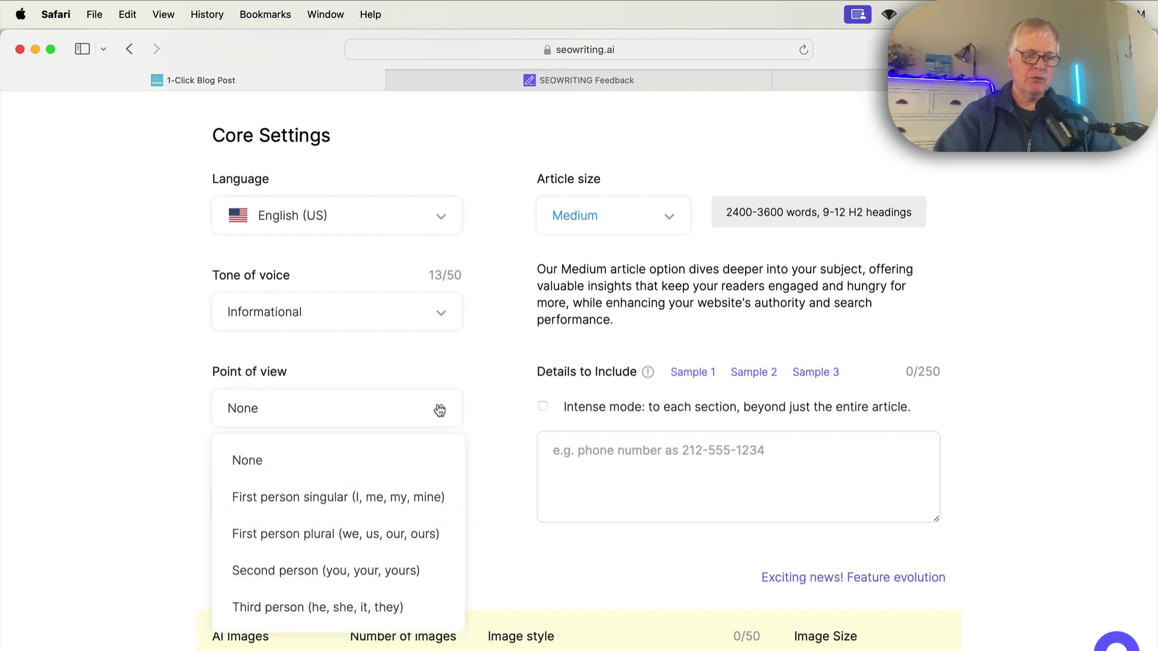
click(388, 421)
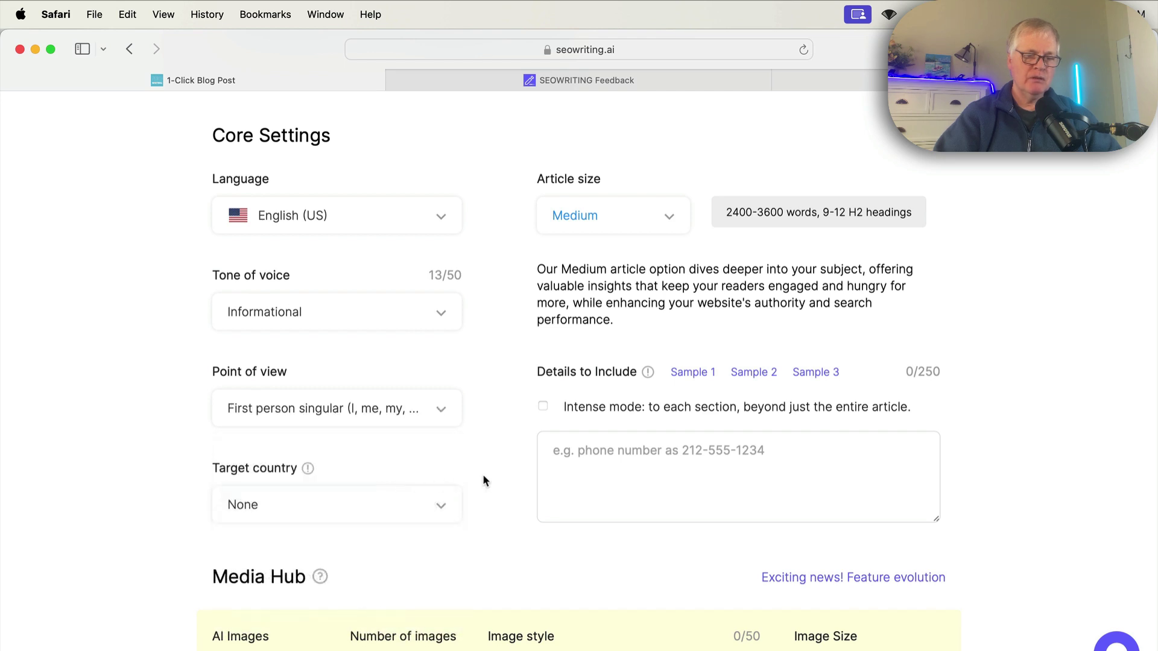
click(446, 511)
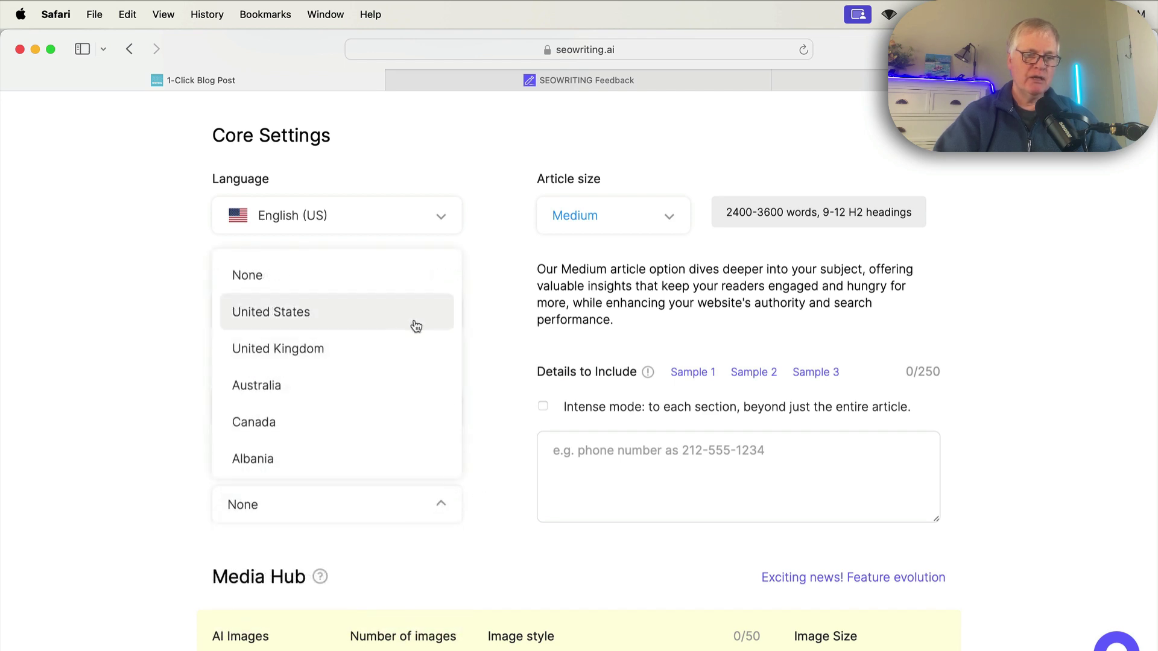
click(414, 324)
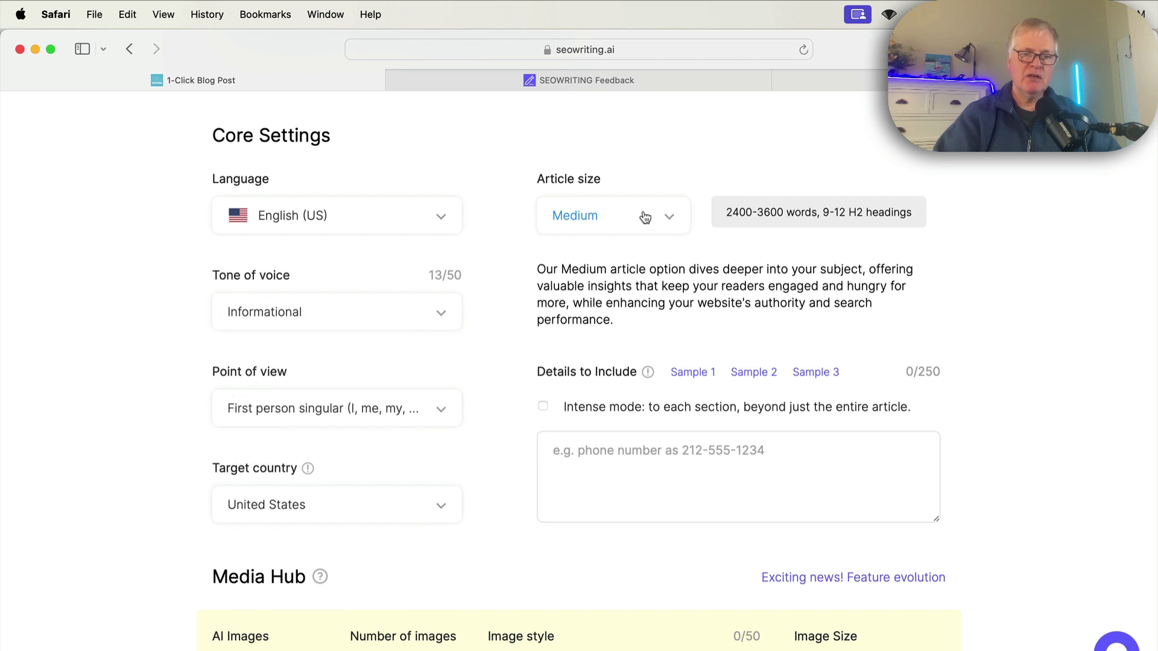
click(668, 225)
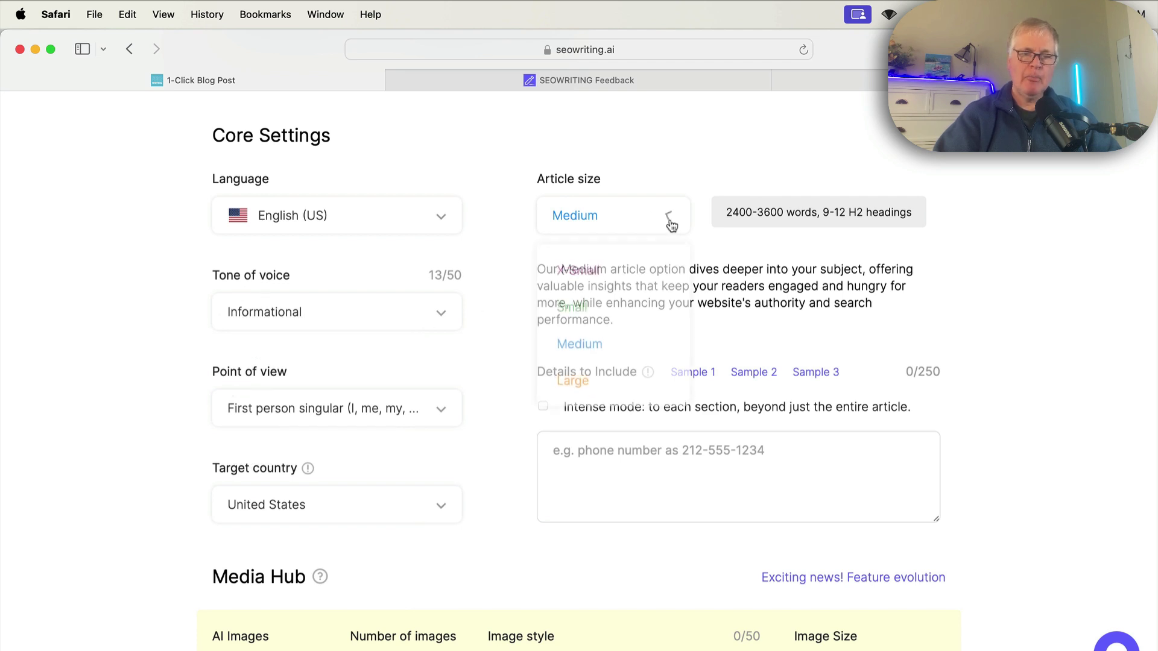
click(579, 355)
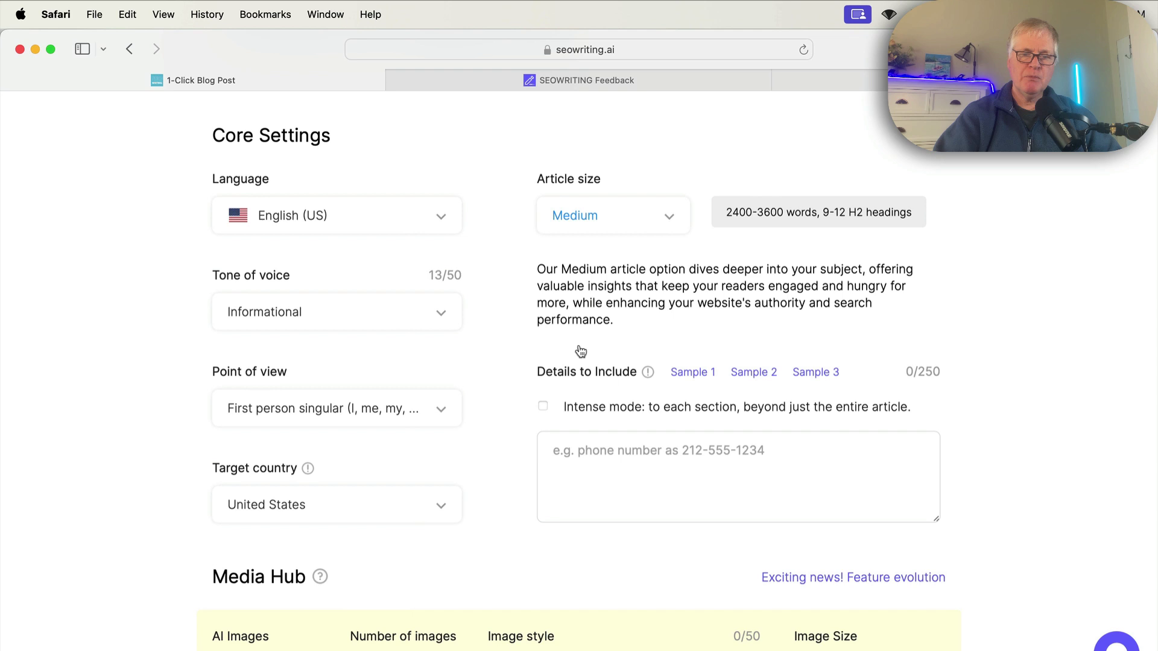
Step: Turn on AI images with 3 Photo-style images and include YouTube videos in Media Hub
scroll(684, 312, down, 7)
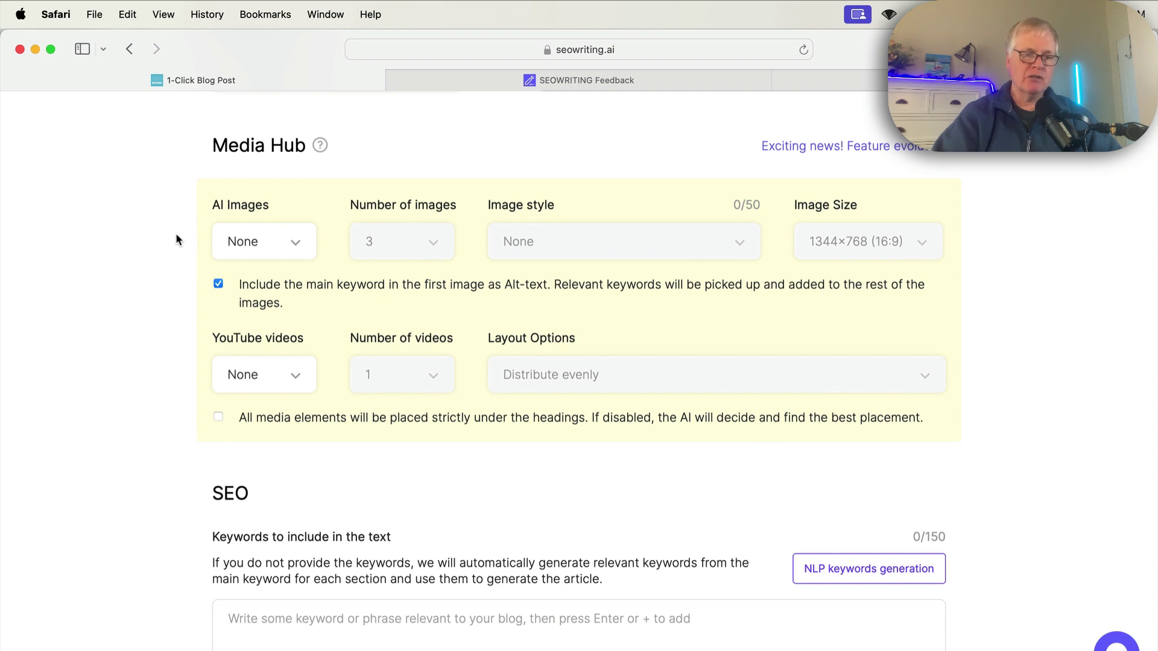
click(298, 245)
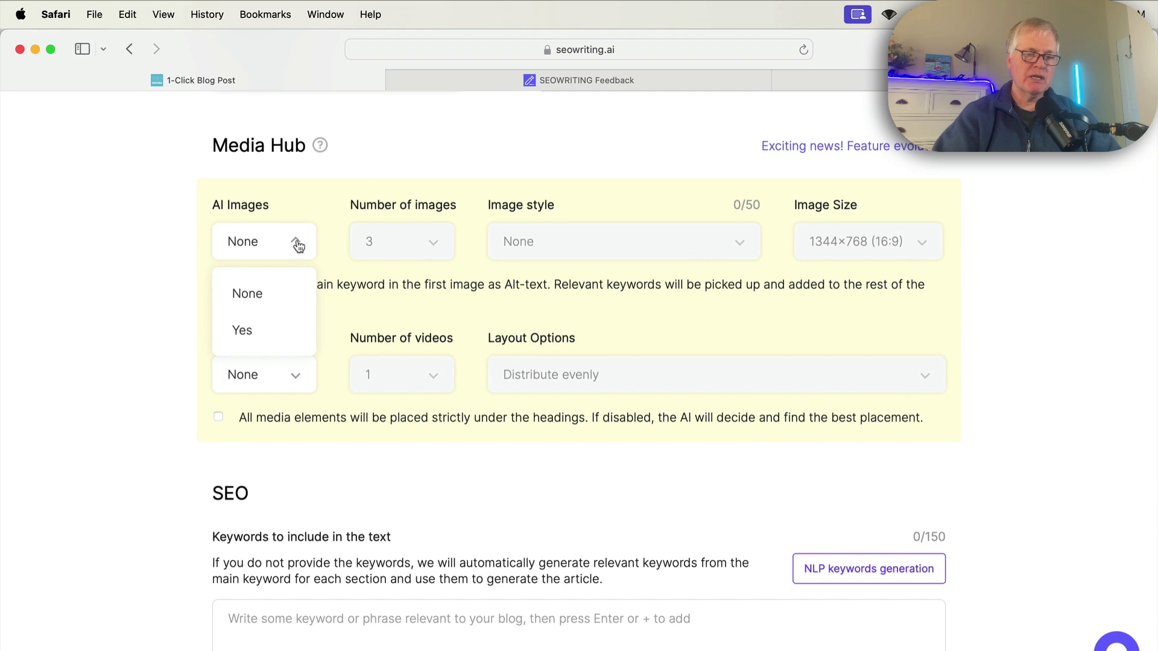
click(270, 330)
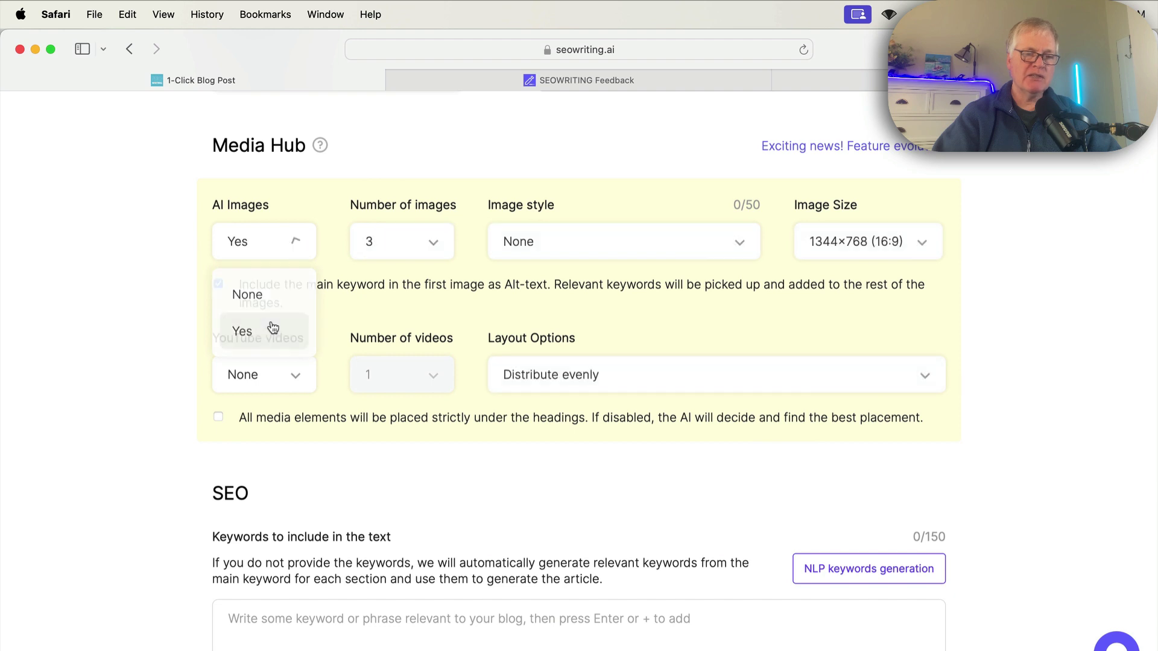
click(438, 252)
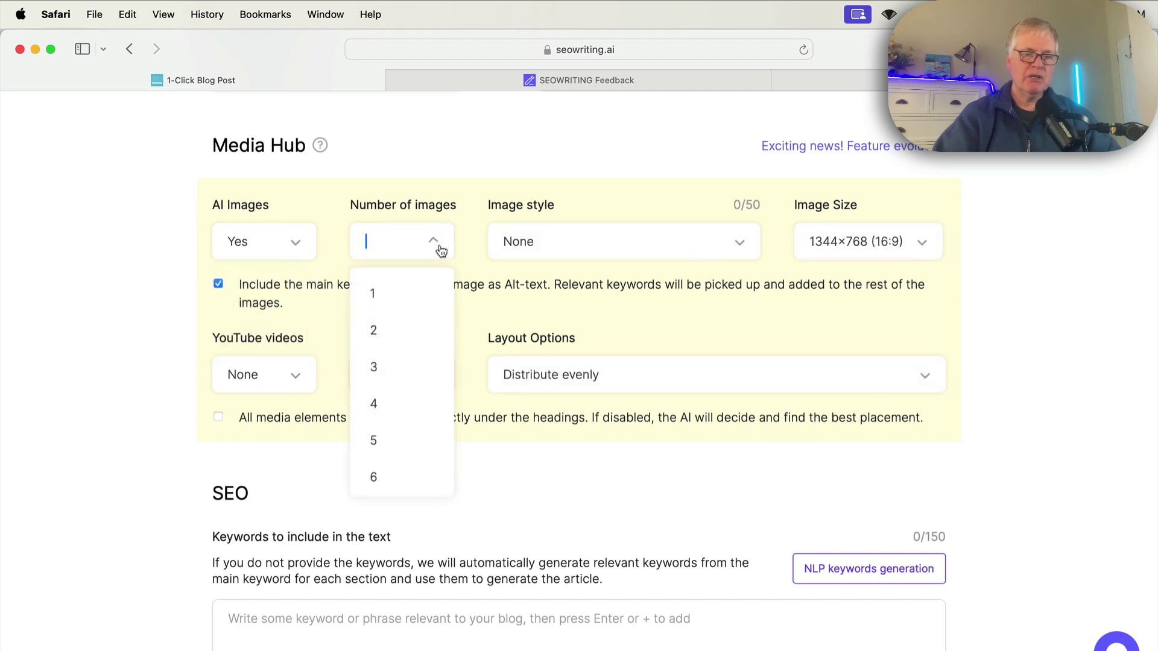
click(411, 367)
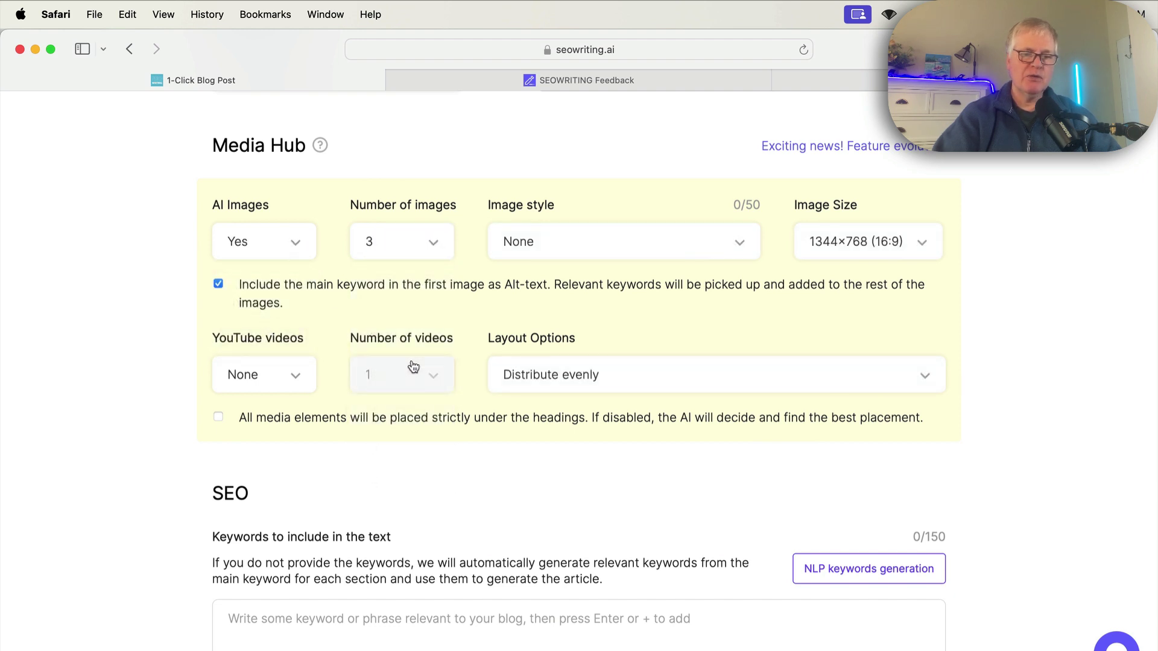
click(739, 245)
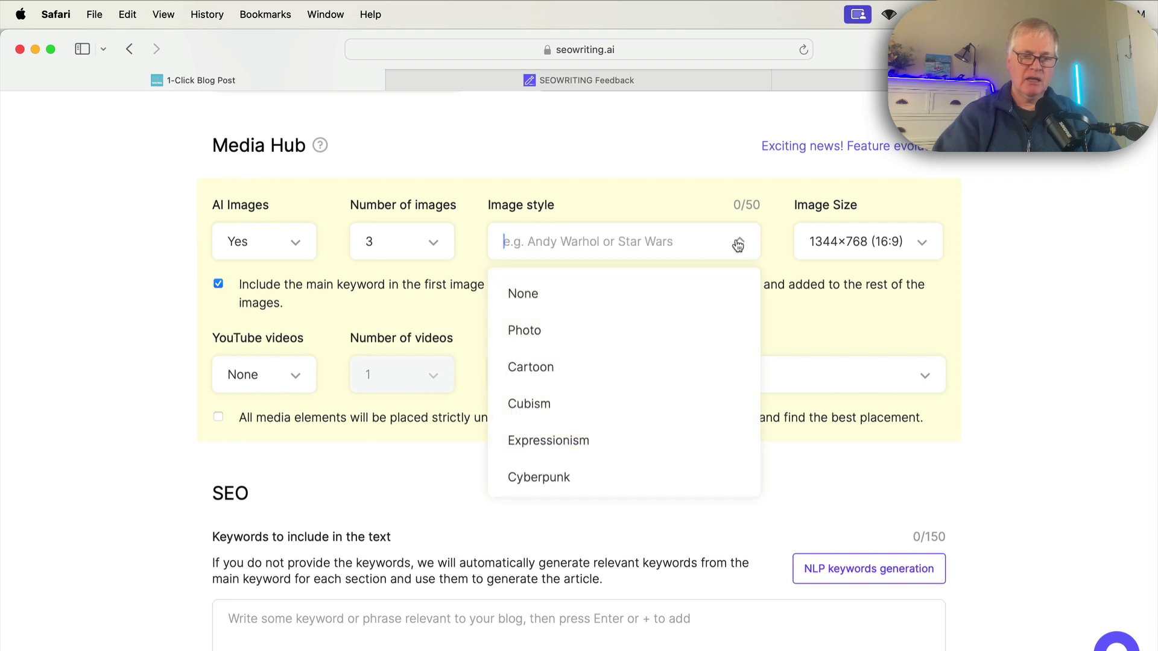
click(656, 337)
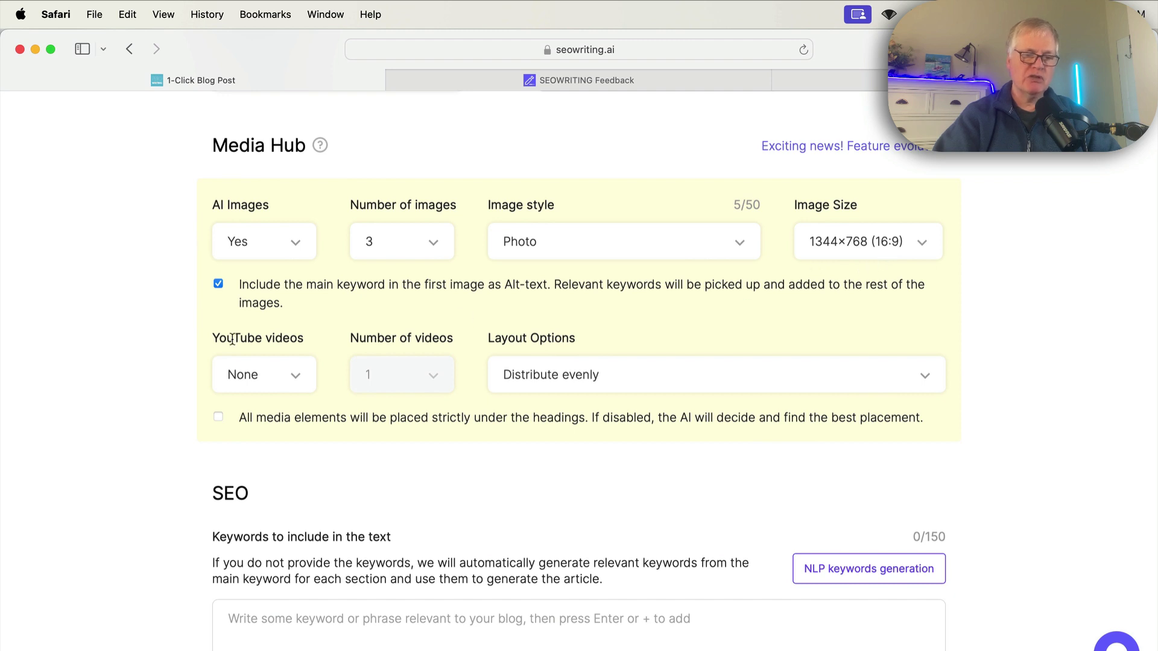
click(301, 384)
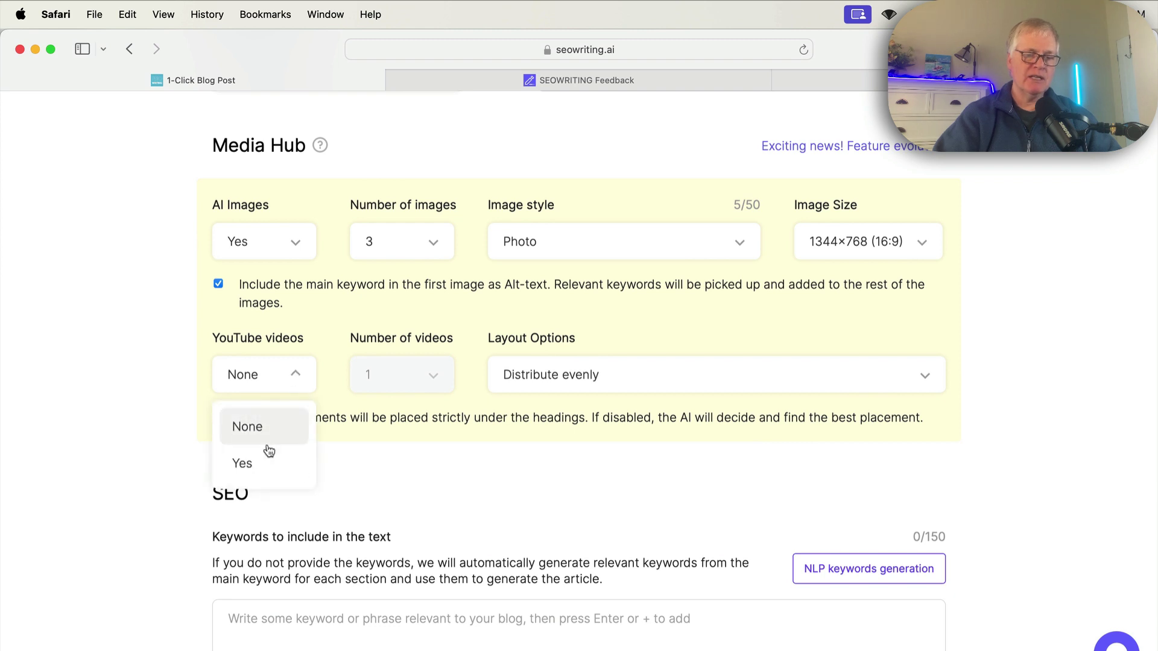
click(262, 470)
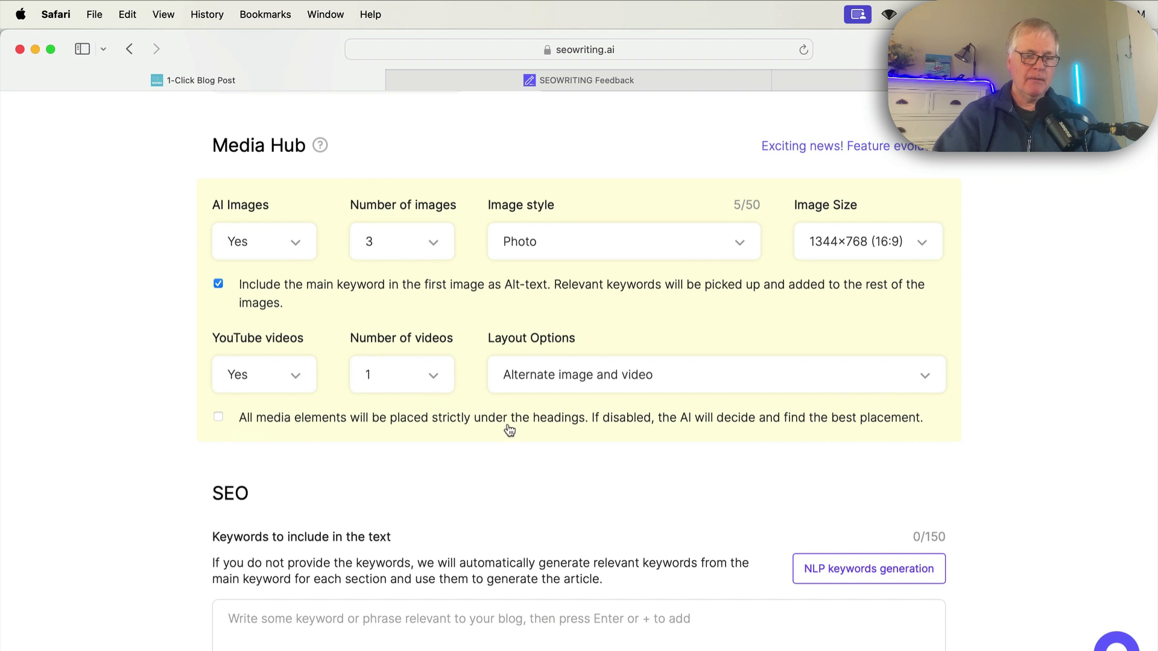
Step: Generate the related NLP keywords automatically and set Quotes to No in Structure
scroll(510, 429, down, 5)
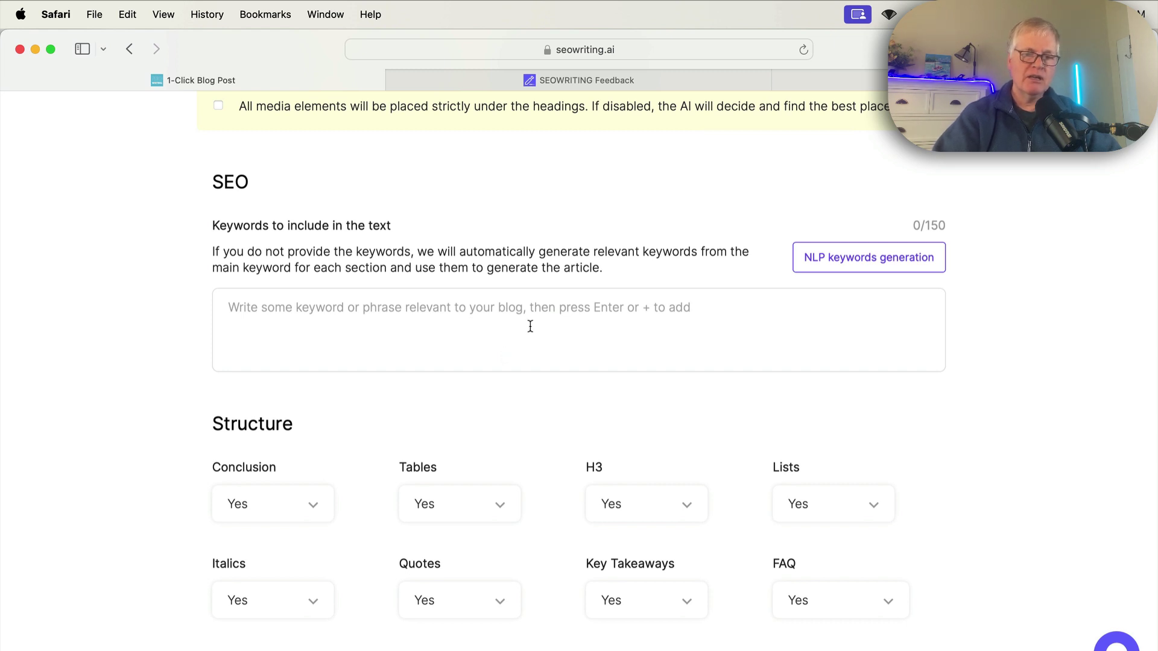
click(854, 261)
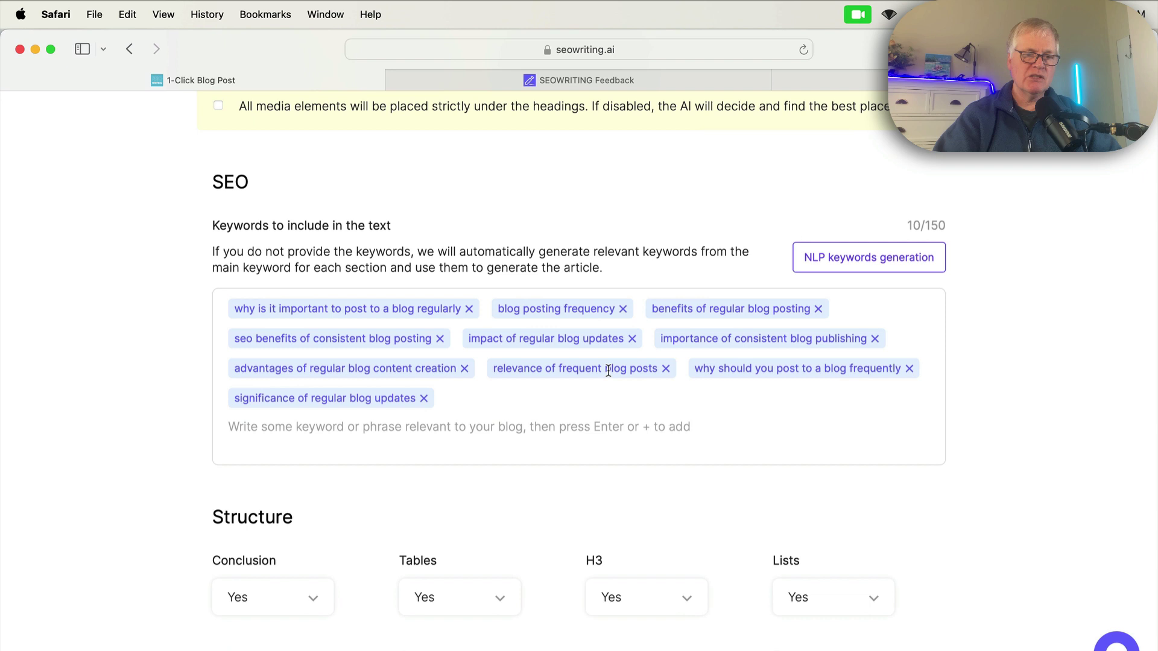
scroll(542, 403, down, 6)
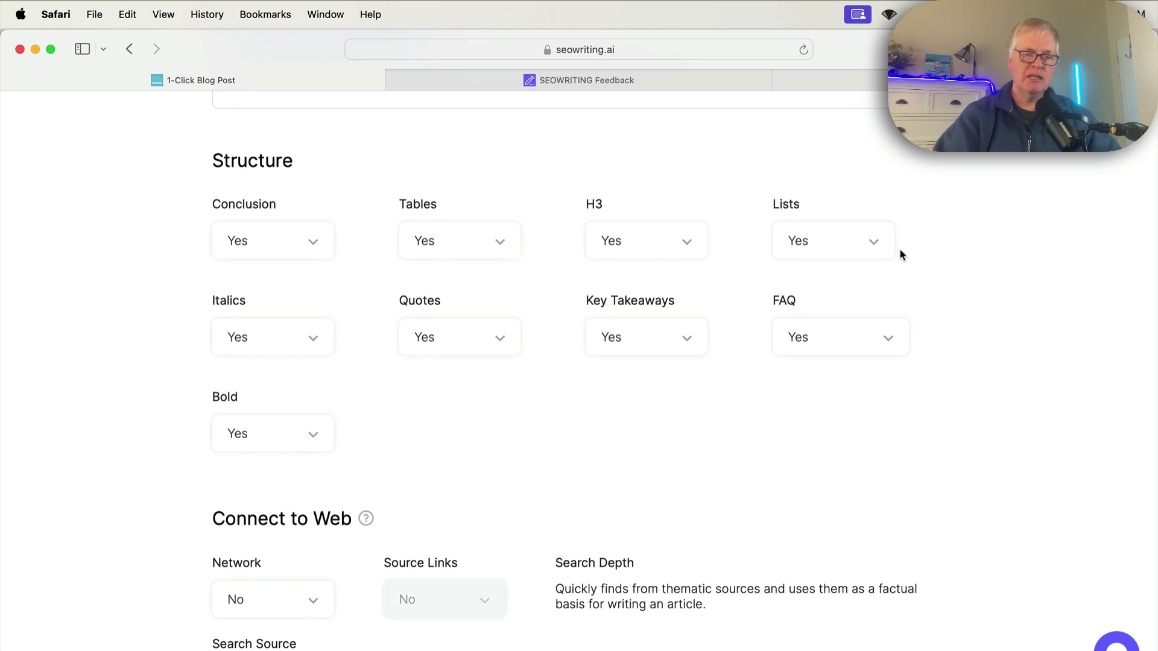
click(503, 338)
click(479, 387)
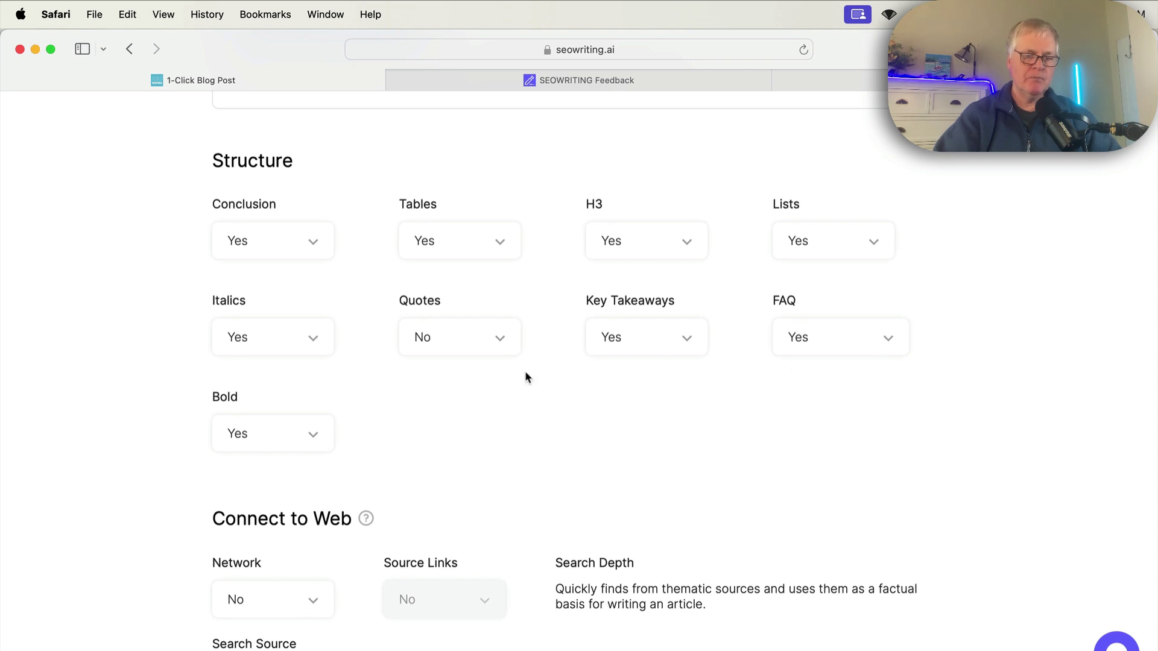
scroll(525, 374, down, 10)
Step: Set the Connect to Web Network option to Yes for Real-Time Search Results
scroll(525, 374, down, 2)
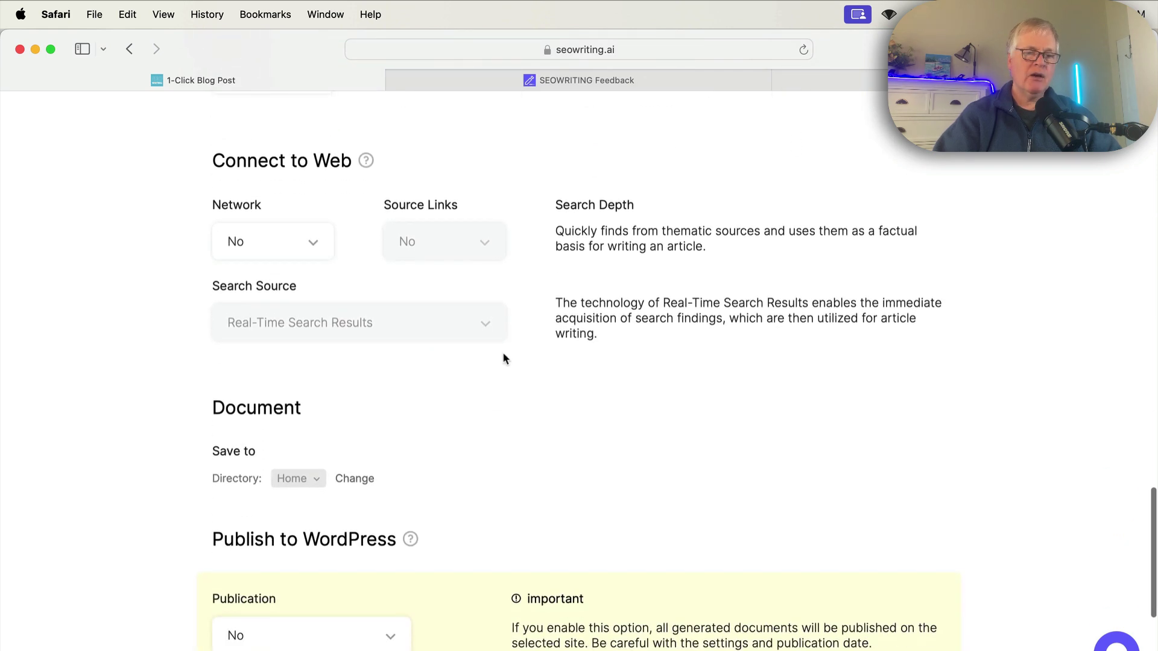
click(314, 249)
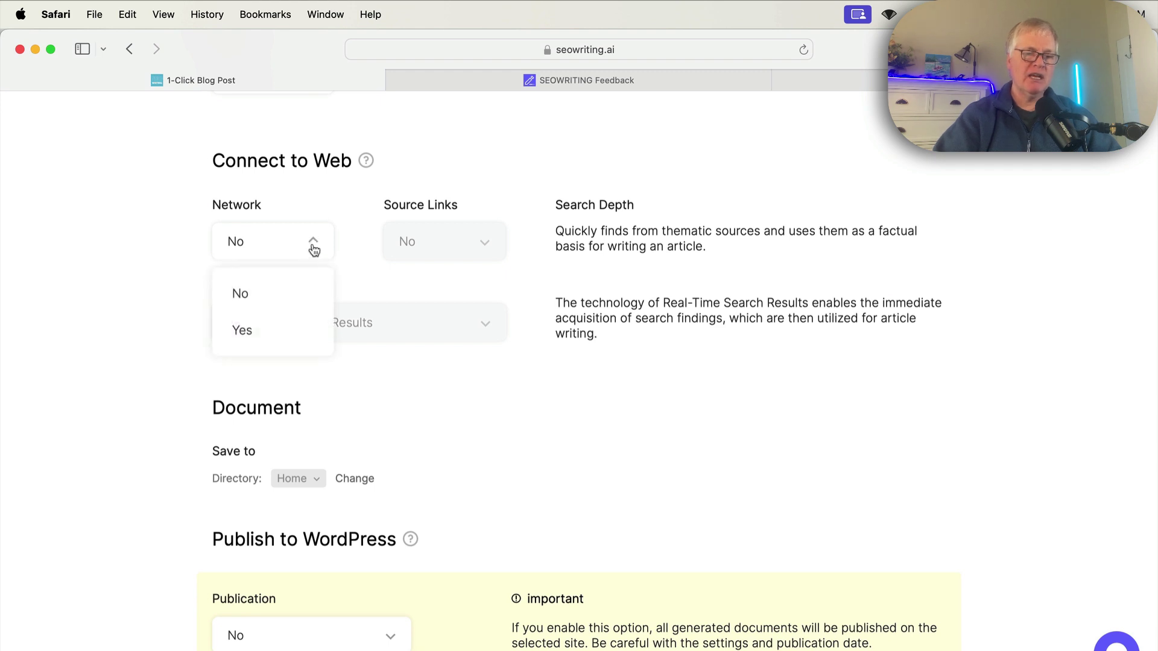
click(272, 329)
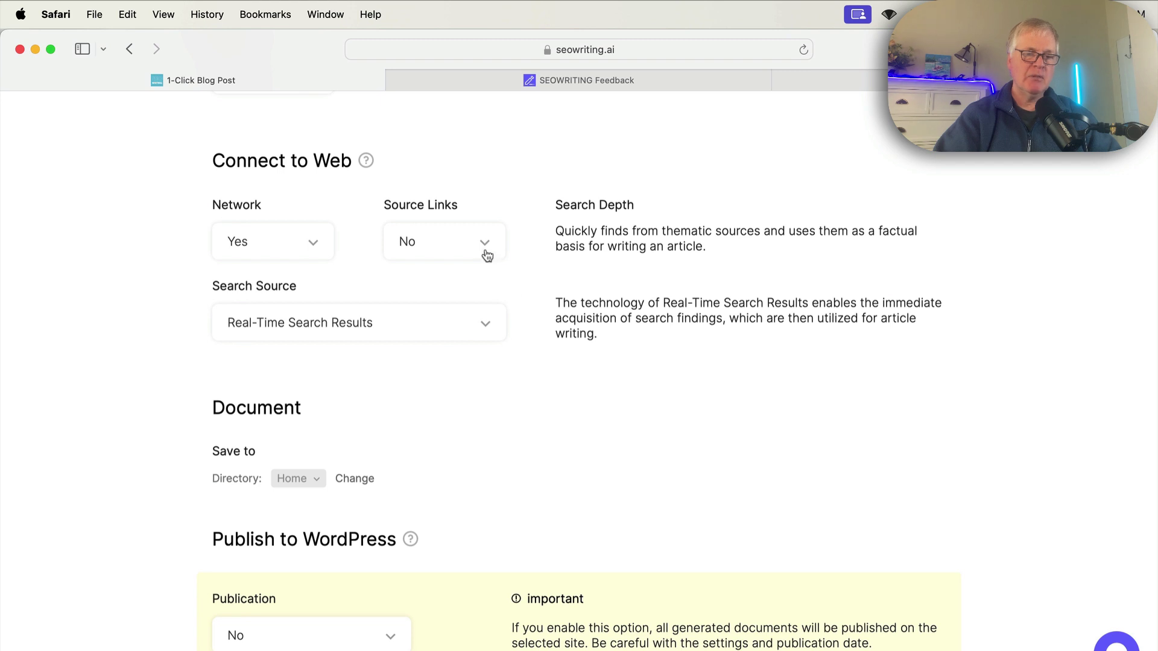
scroll(486, 336, down, 5)
scroll(486, 338, down, 7)
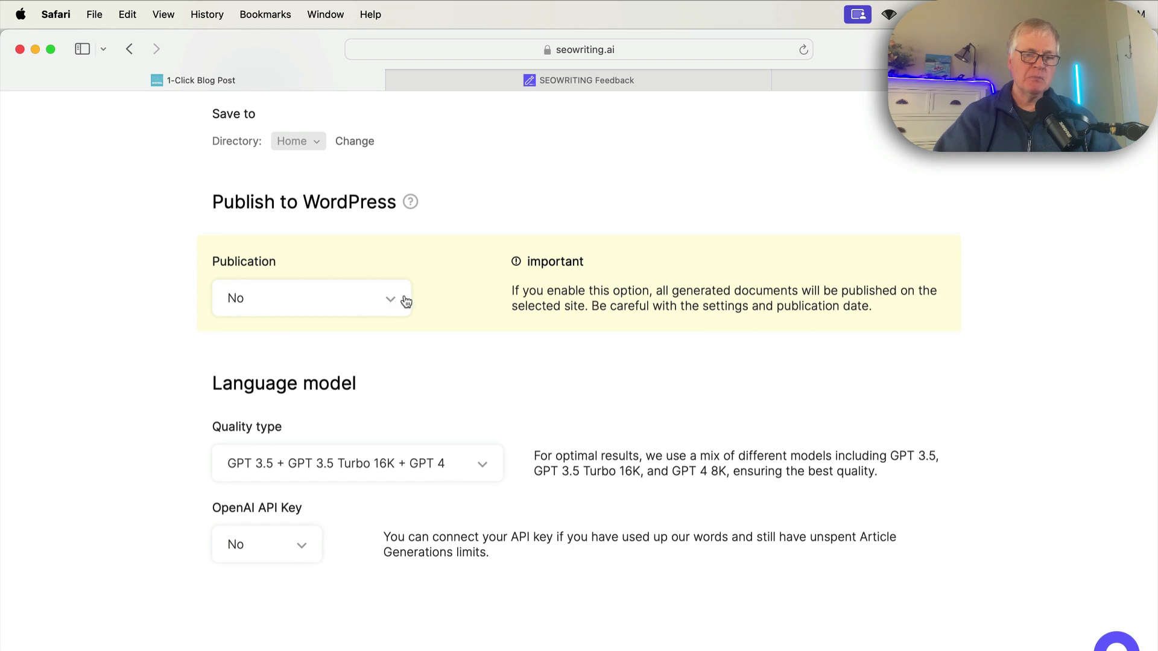
Step: Pick GPT 4 8K (High Quality, 10x Costly) as the Quality type
click(483, 469)
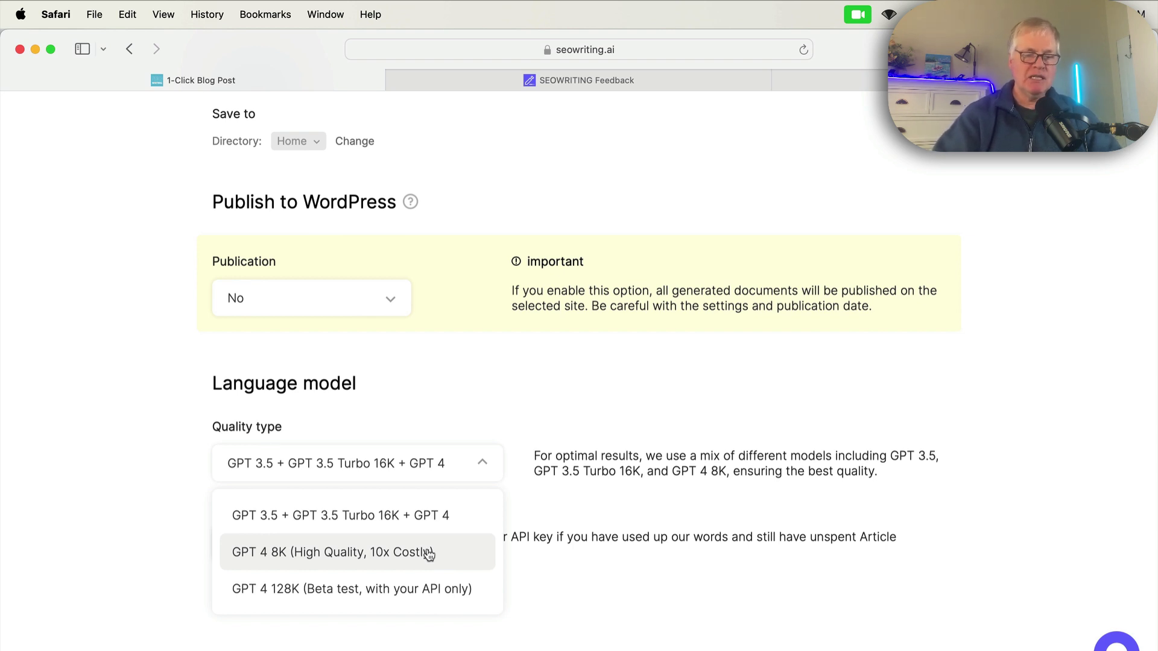
click(383, 559)
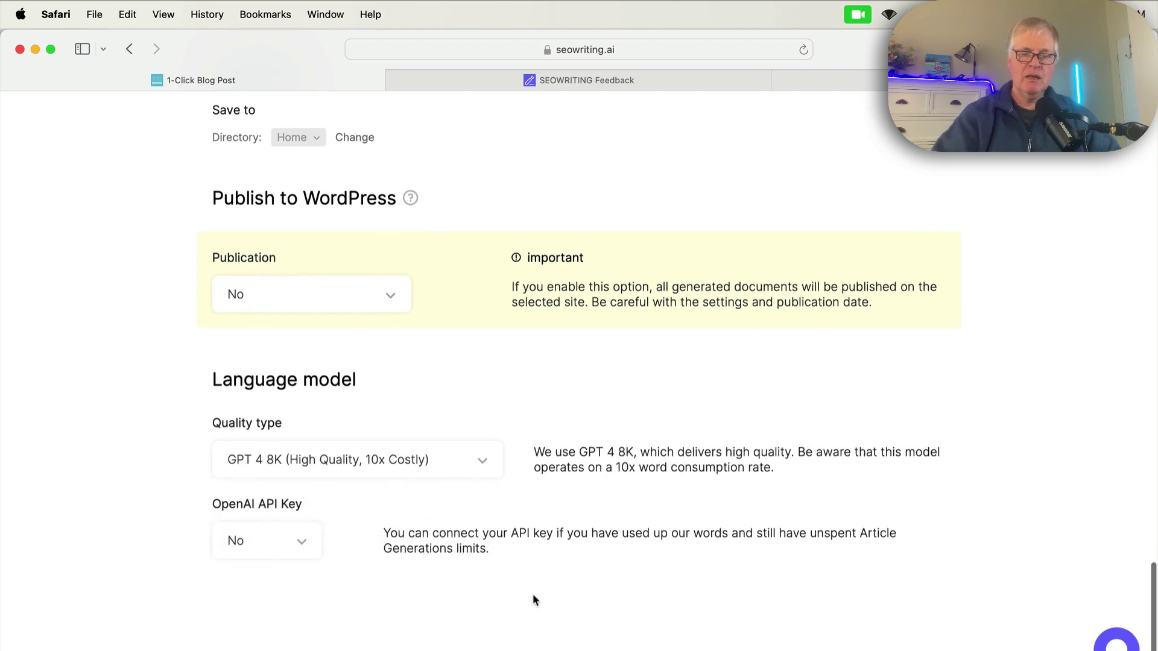
Step: Run the 1-Click Blog Post and scroll through the generated 4015-word article
scroll(534, 597, up, 15)
scroll(533, 593, up, 15)
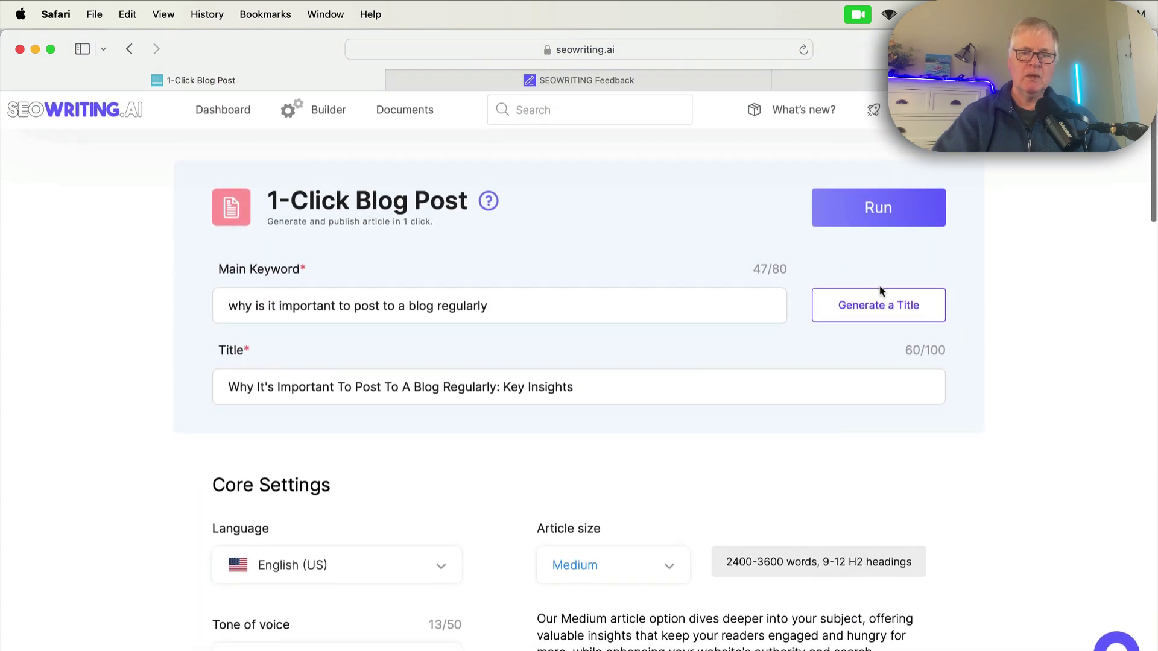
click(891, 217)
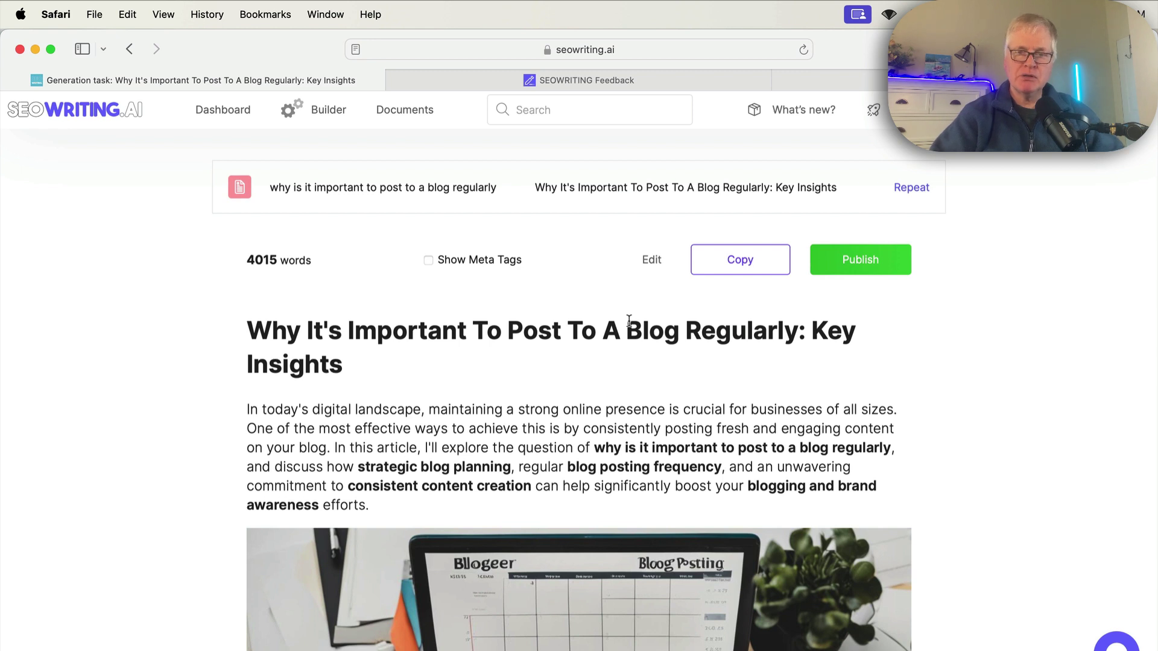
scroll(629, 322, down, 1)
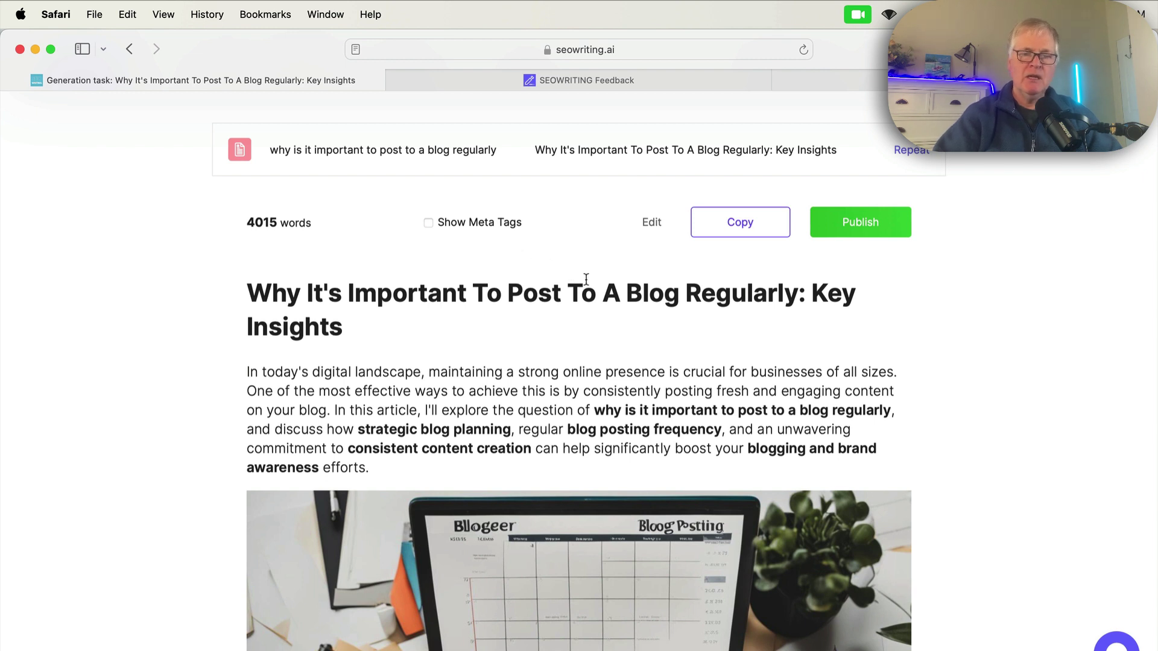
scroll(586, 279, down, 1)
scroll(586, 280, down, 2)
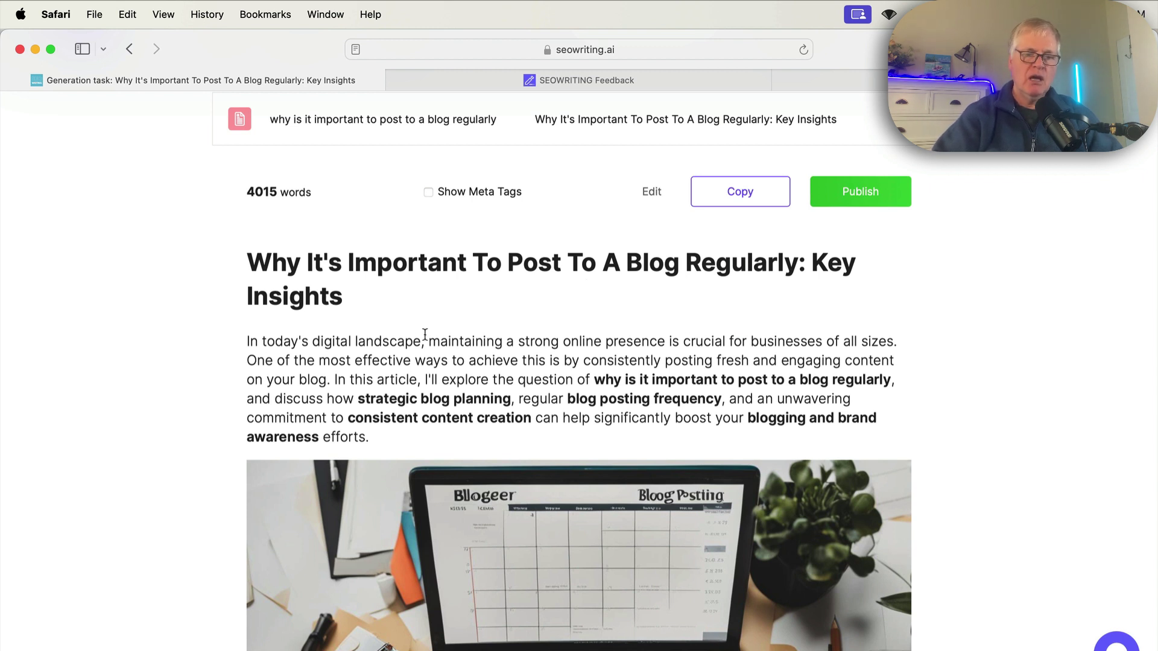
Step: Scroll down to the 'Leveraging Quality Content for Higher Search Engine Rankings' section's mountain image
scroll(547, 395, down, 4)
scroll(547, 395, down, 15)
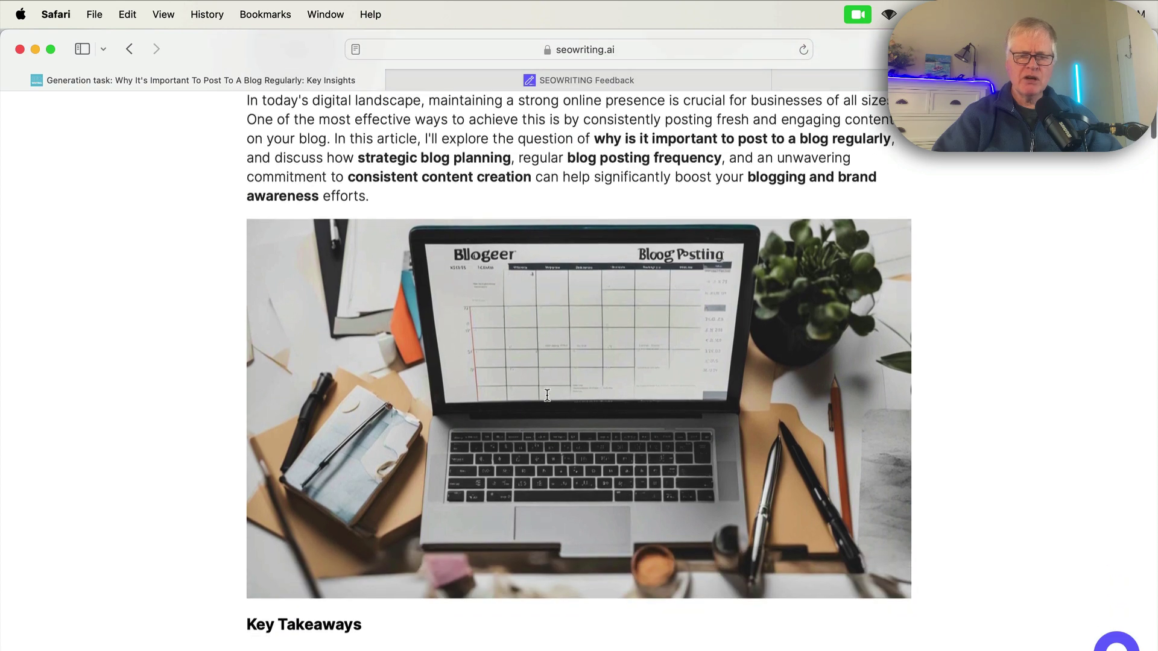
scroll(547, 395, down, 14)
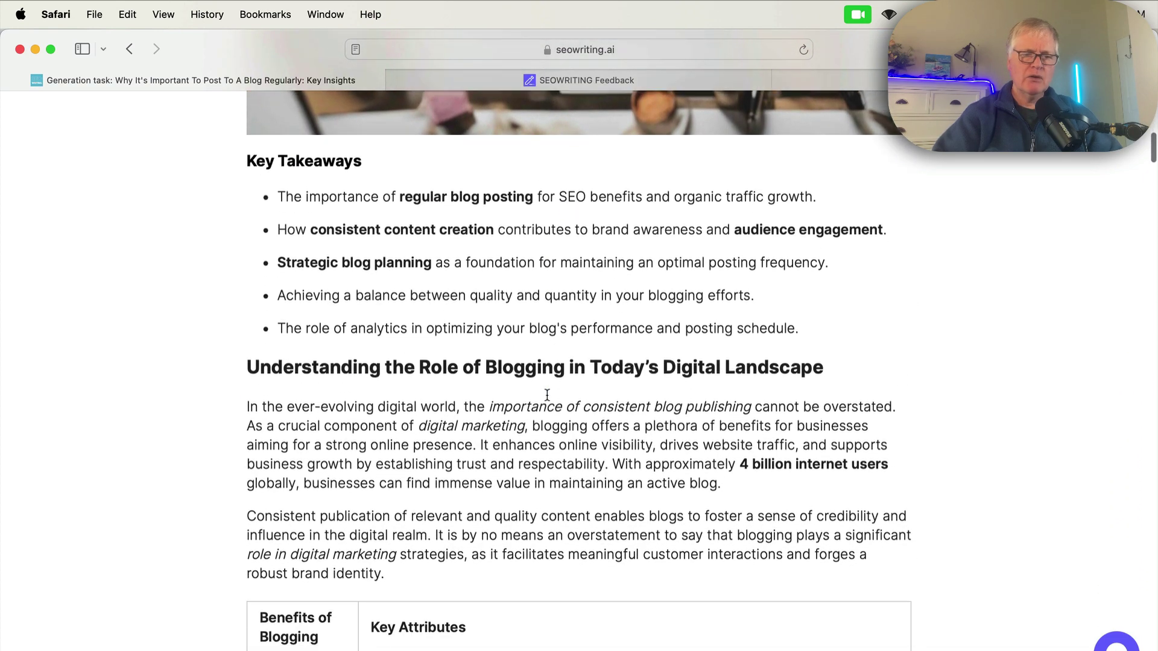
scroll(547, 395, down, 20)
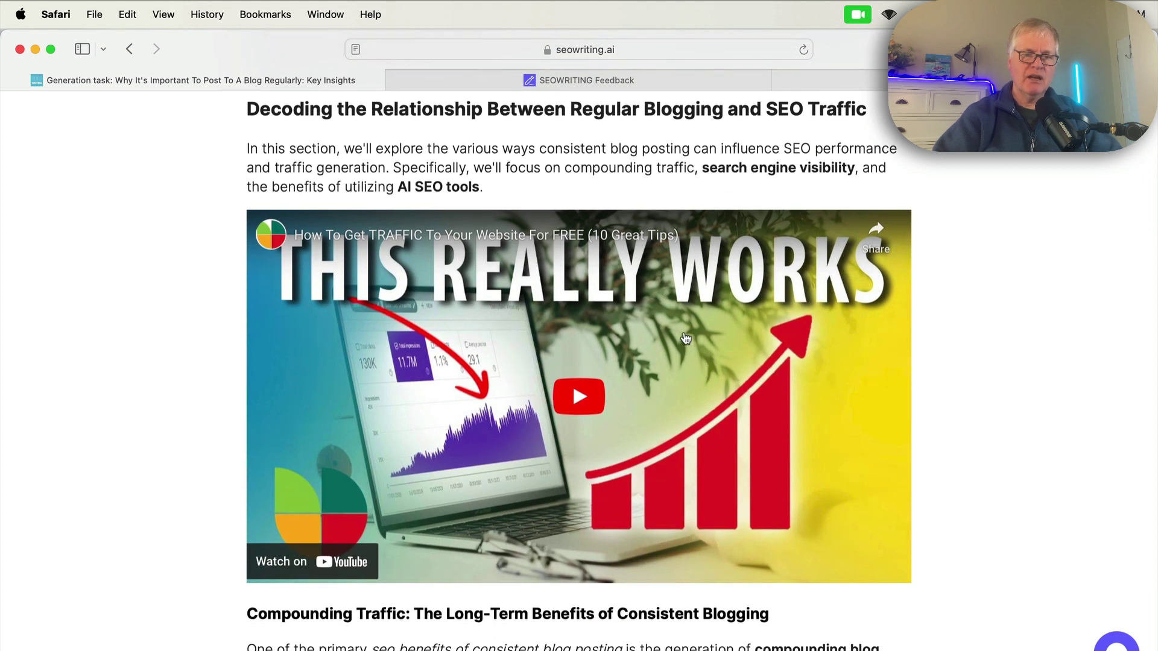
scroll(686, 338, down, 17)
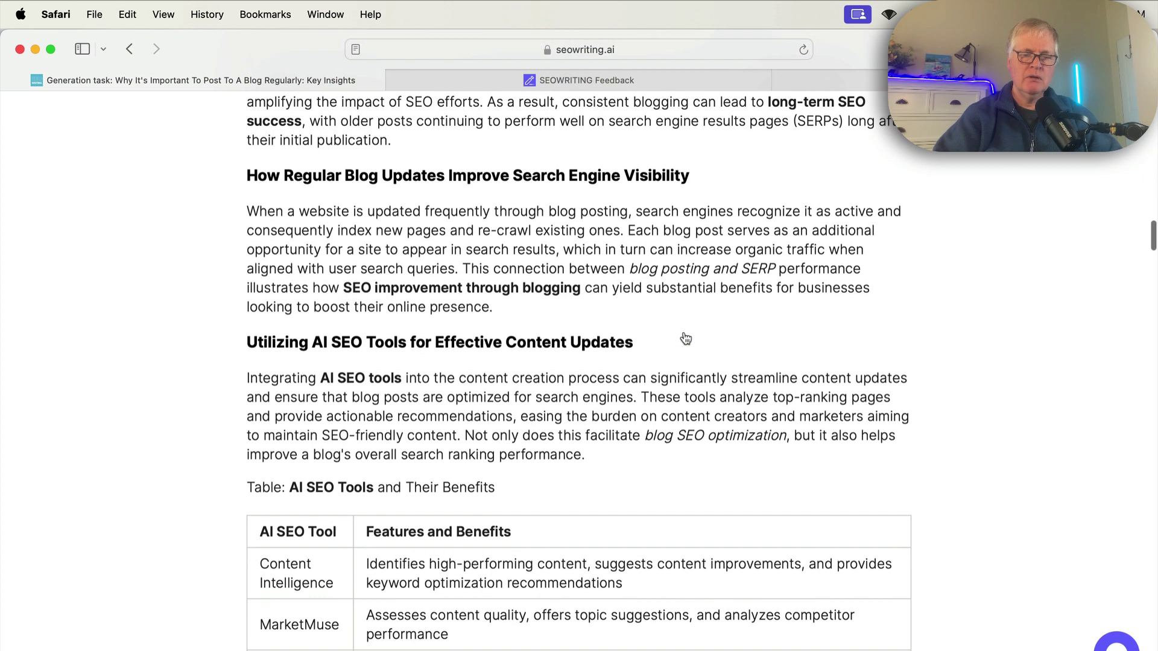
scroll(686, 337, down, 20)
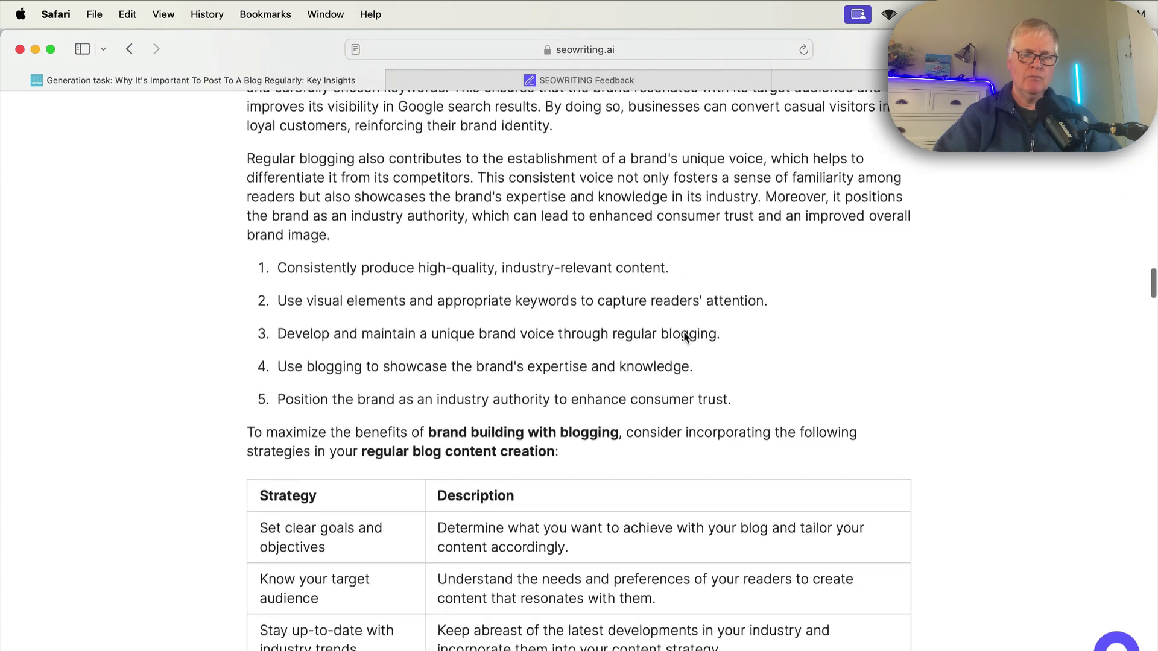
scroll(684, 336, down, 20)
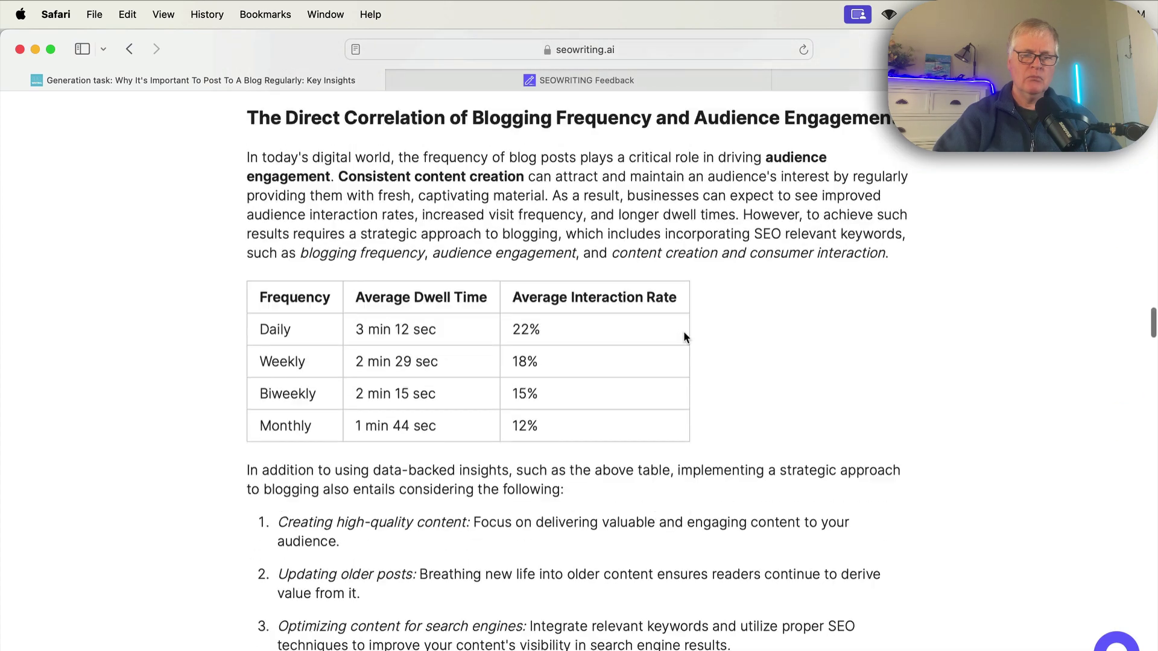
scroll(684, 337, down, 20)
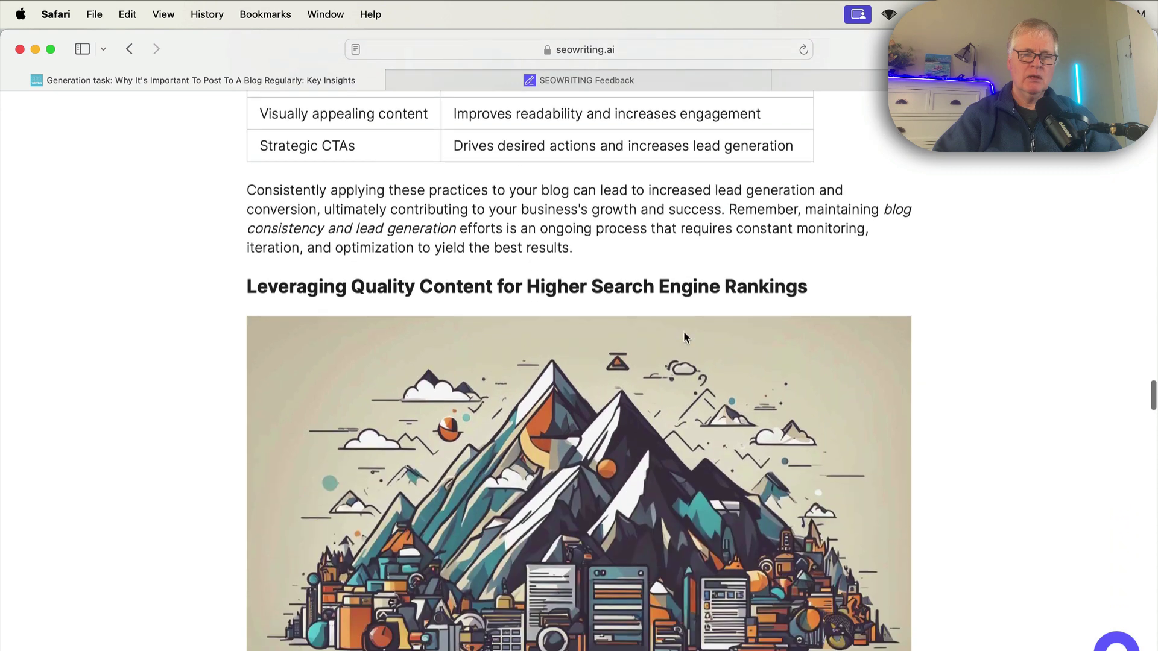
scroll(685, 337, down, 5)
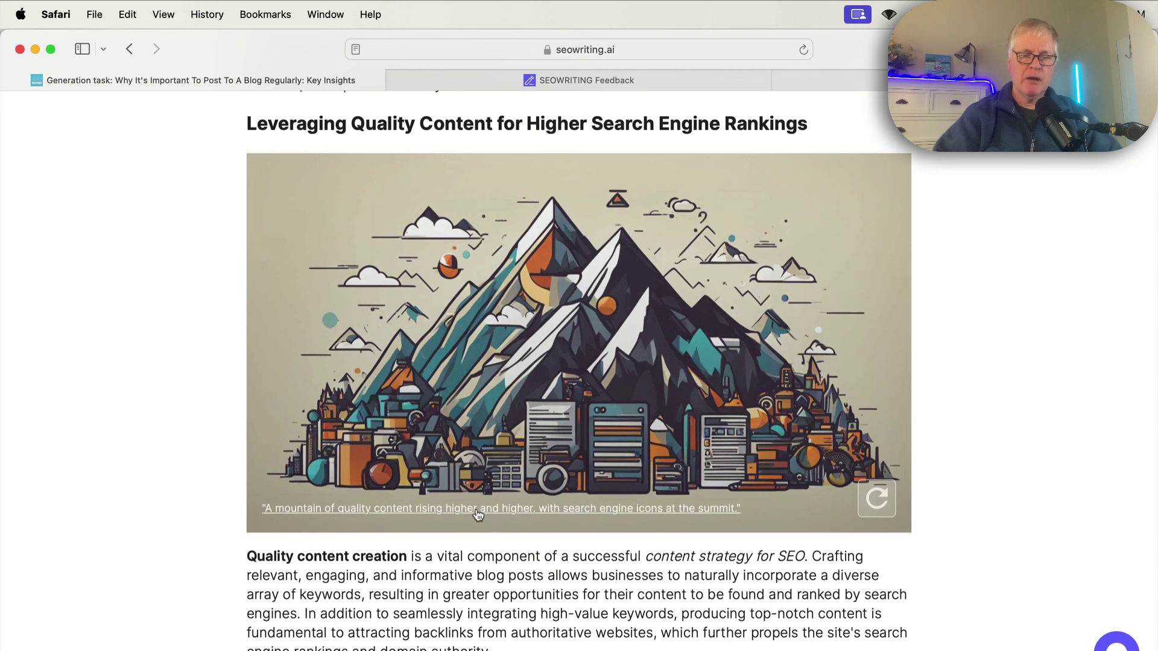
Step: Open the mountain image's regenerate panel with its prompt, Photo style and 1344×768 size
click(477, 511)
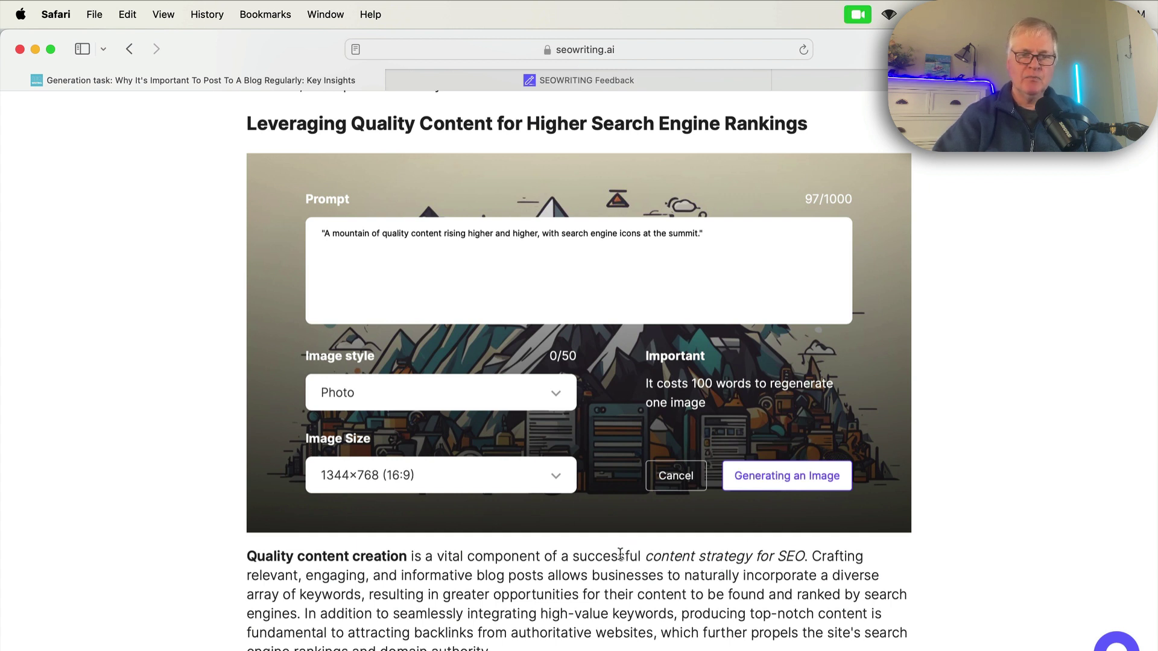
scroll(476, 551, up, 15)
Step: Scroll back up to the top of the generated article
scroll(477, 550, up, 15)
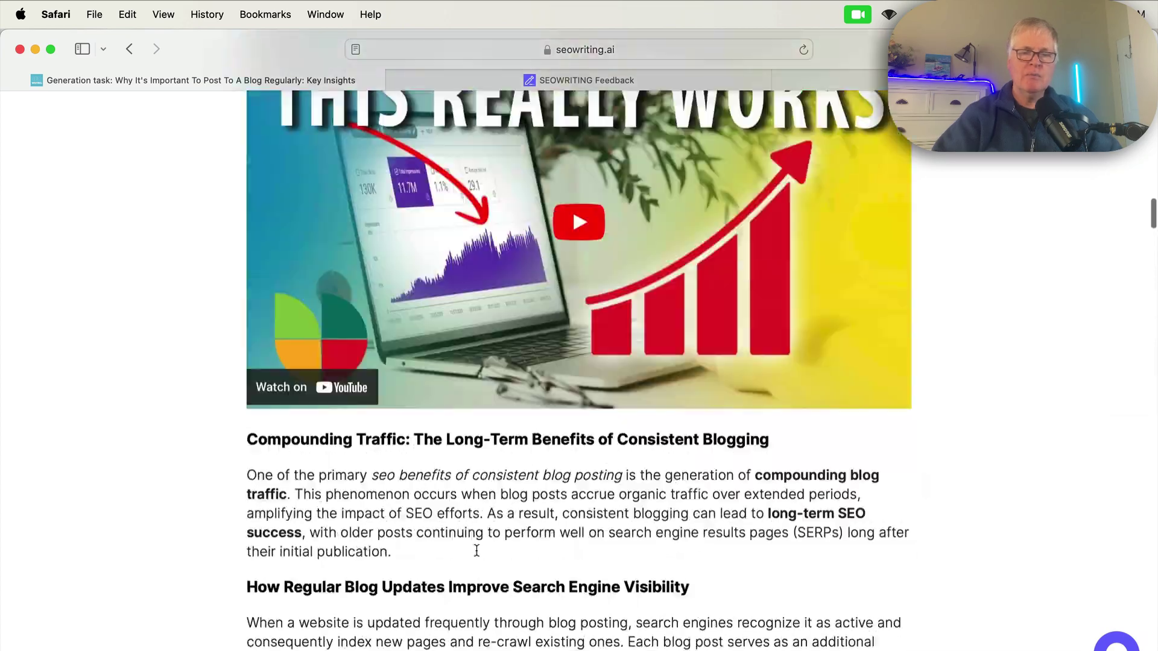
scroll(477, 554, up, 15)
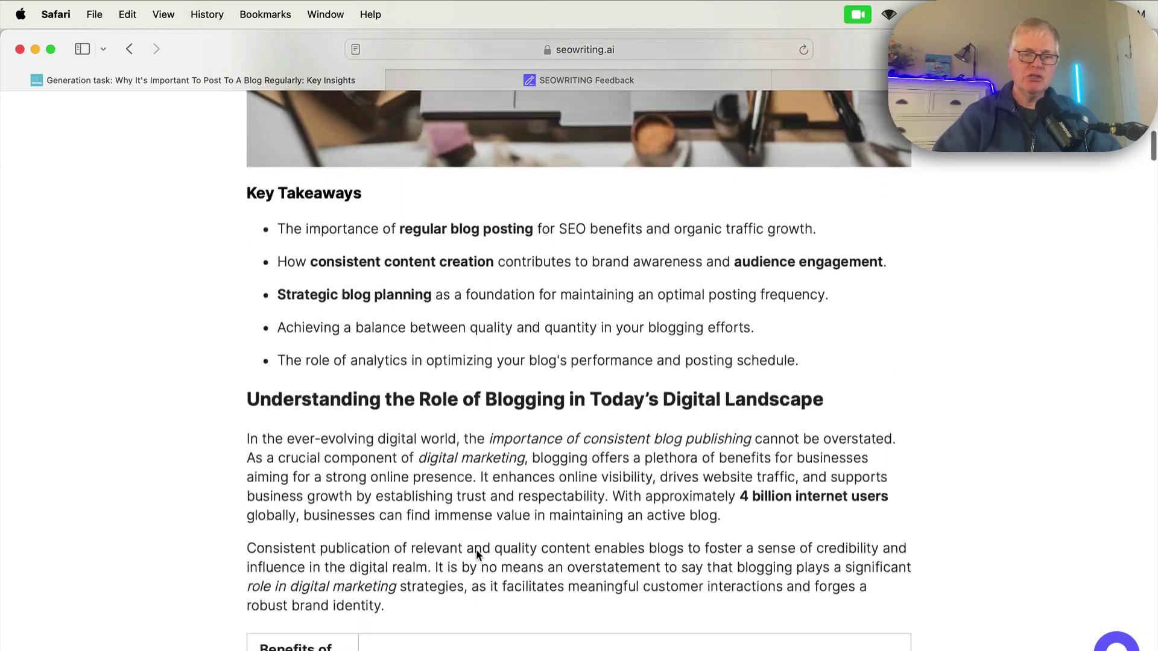
scroll(476, 553, up, 2)
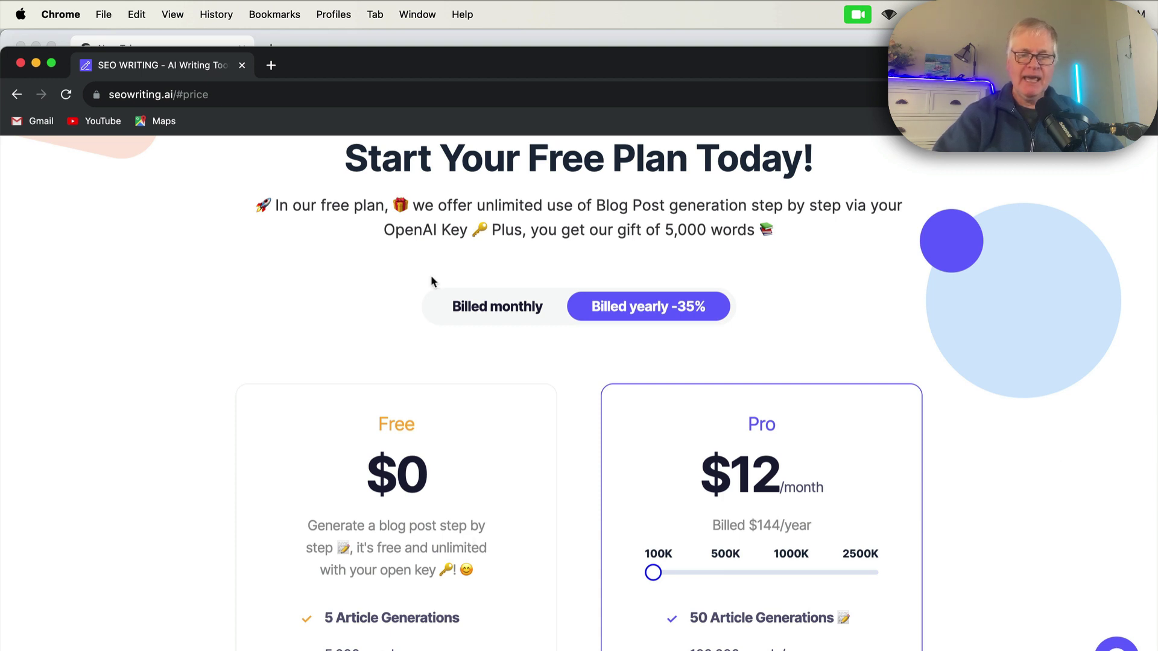
scroll(208, 354, down, 3)
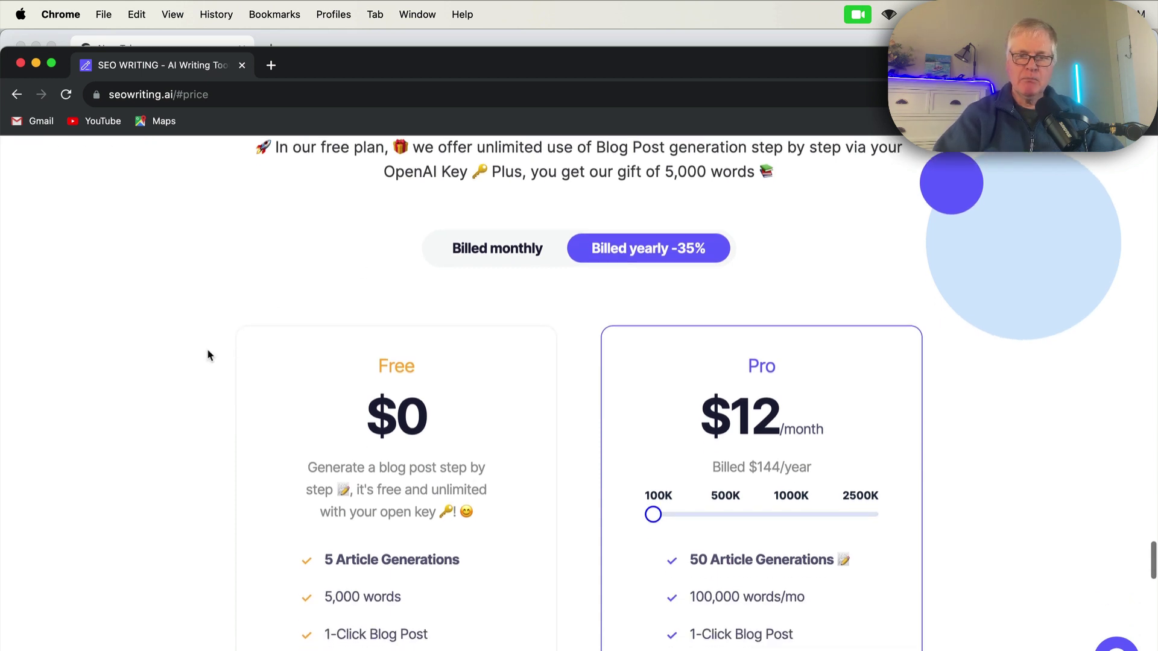
scroll(208, 354, up, 8)
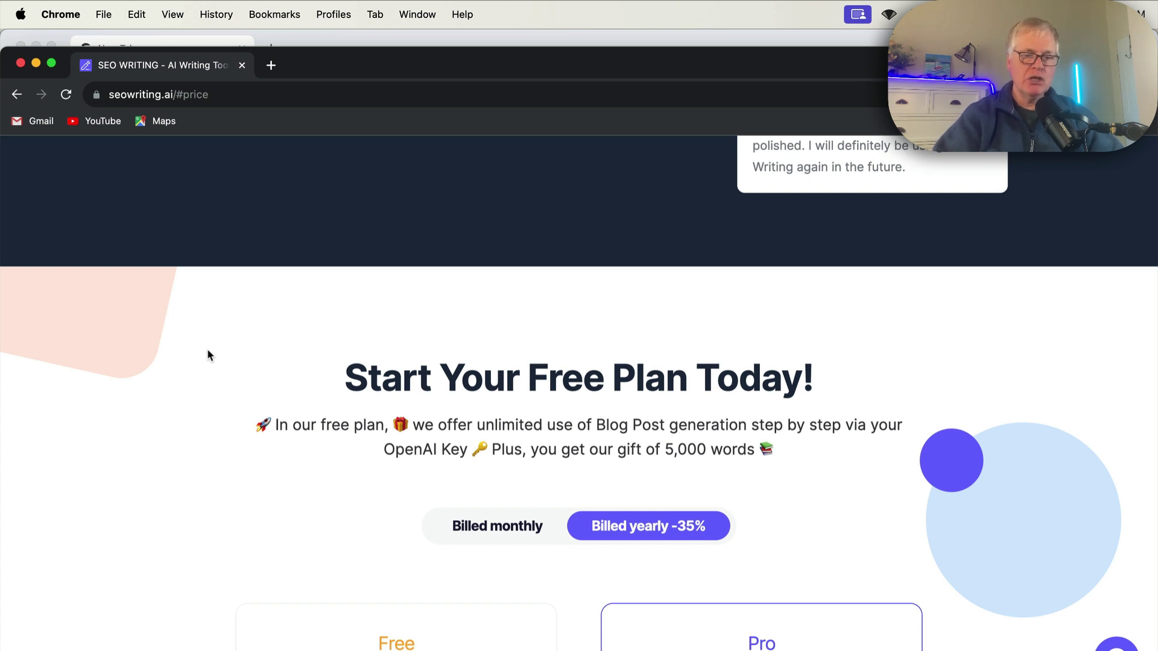
scroll(338, 379, down, 5)
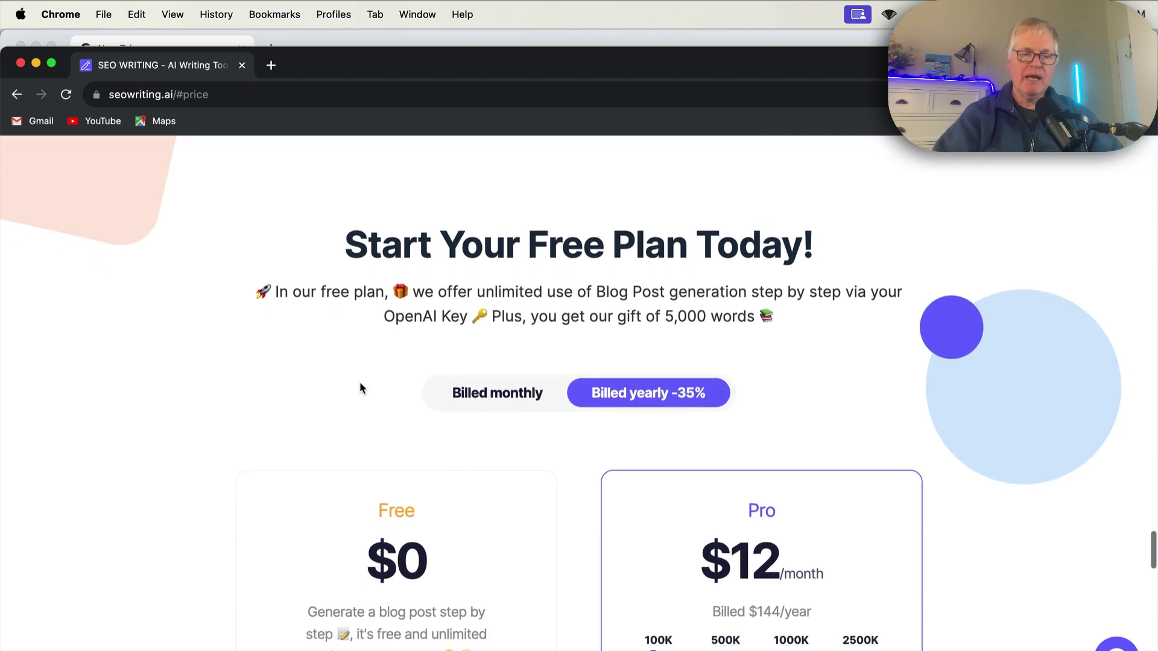
scroll(359, 383, down, 1)
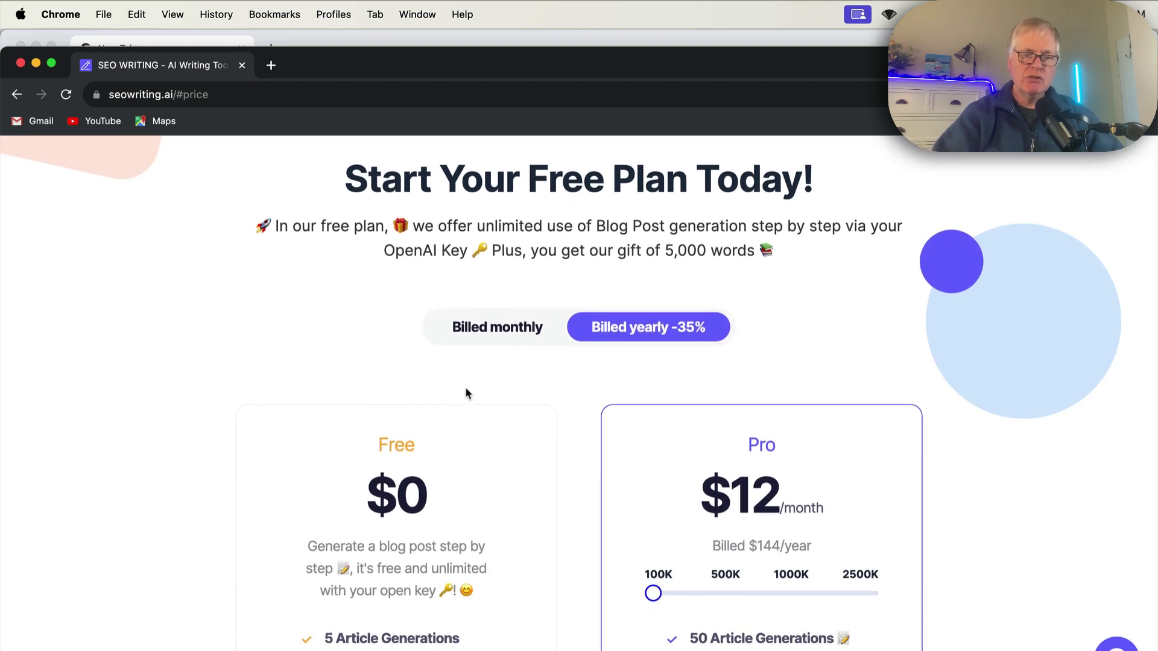
scroll(1037, 356, down, 3)
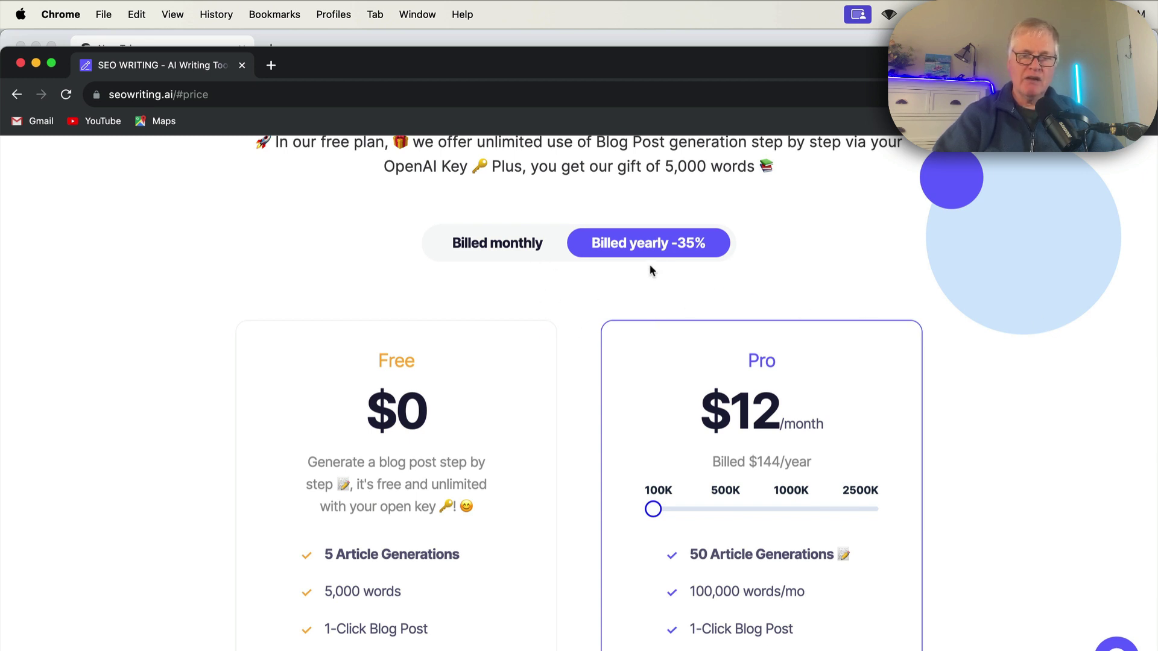
Step: Switch Pro pricing to monthly billing and raise the word tier to 500K, then 1000K
click(511, 247)
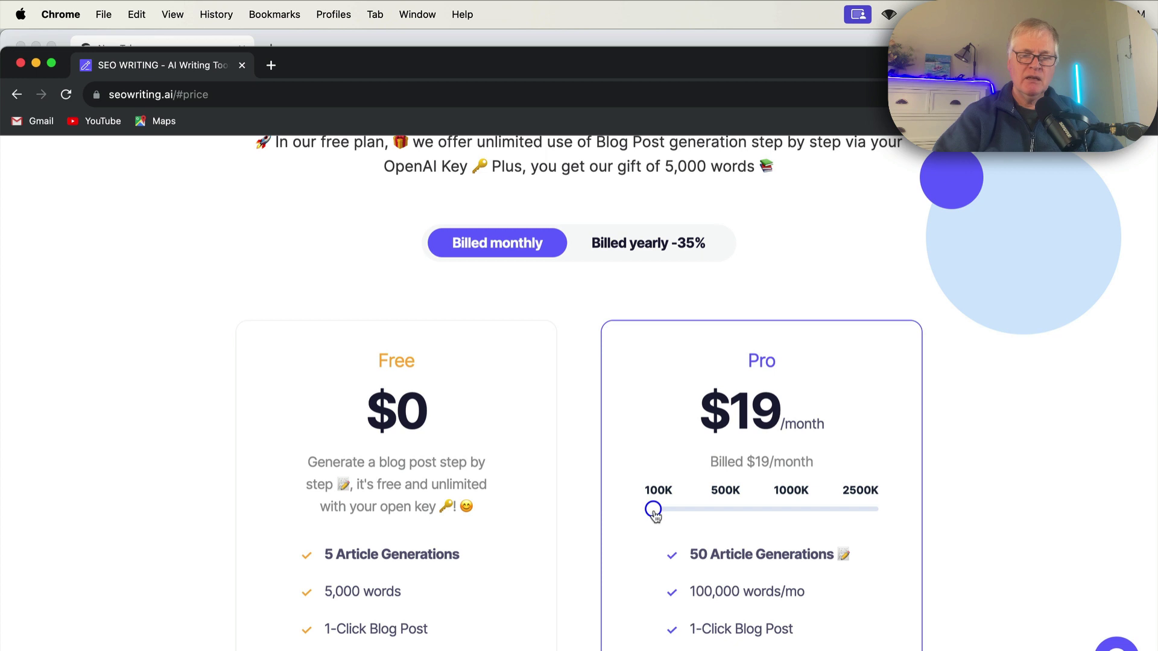
scroll(787, 588, down, 3)
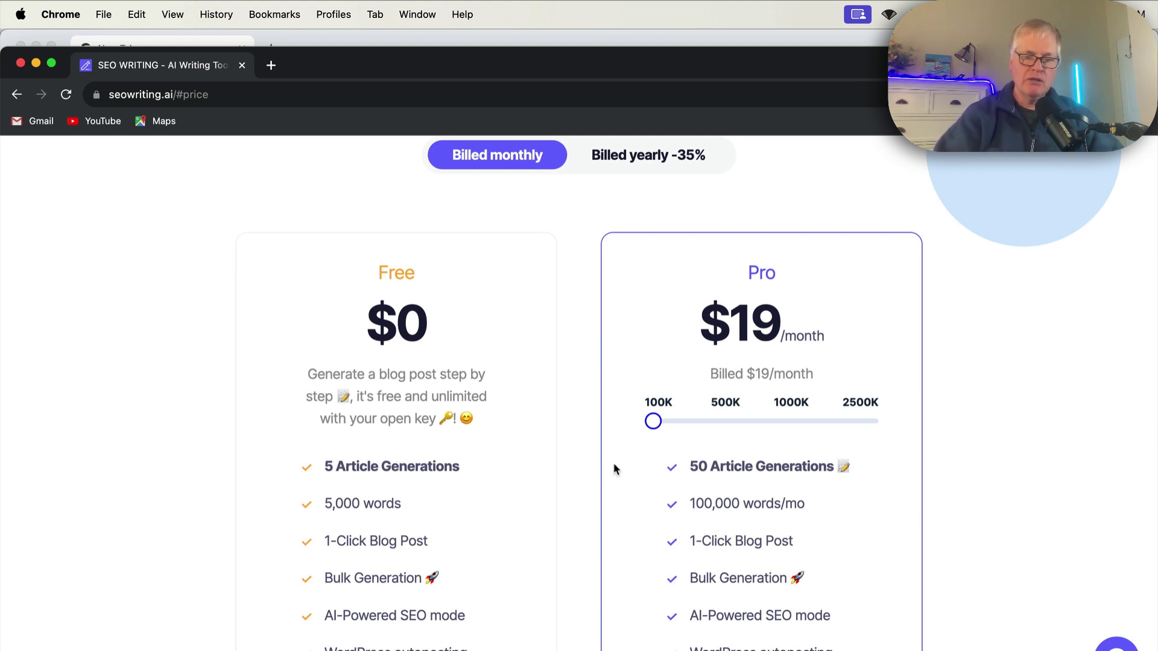
drag(654, 422, 726, 422)
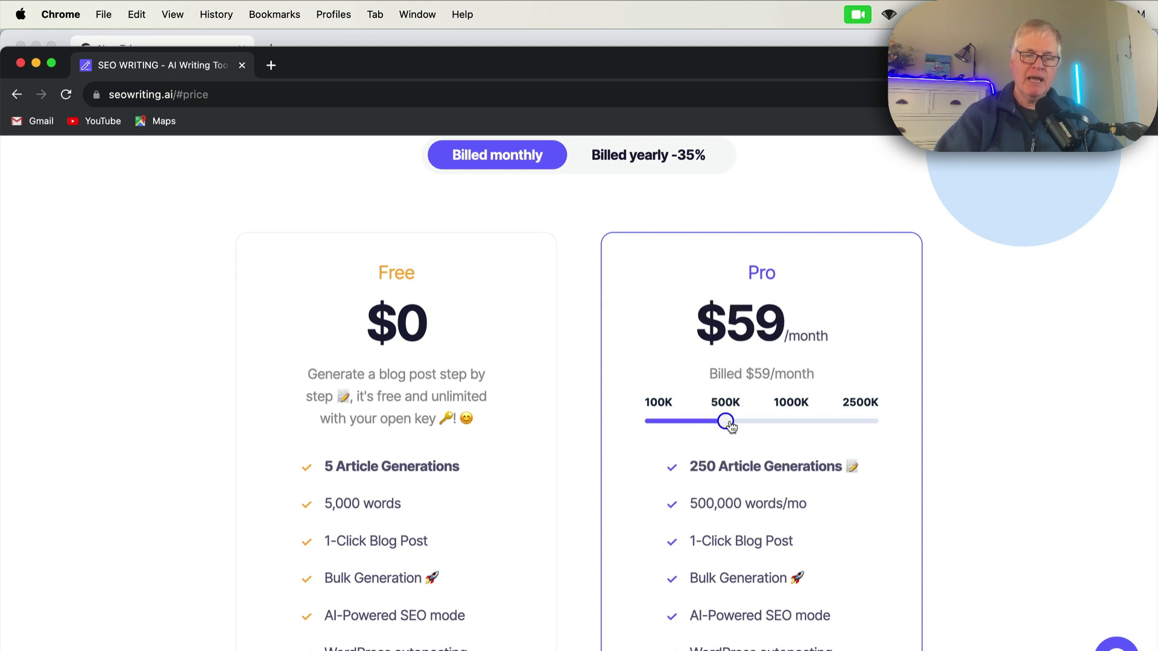
drag(726, 424, 778, 426)
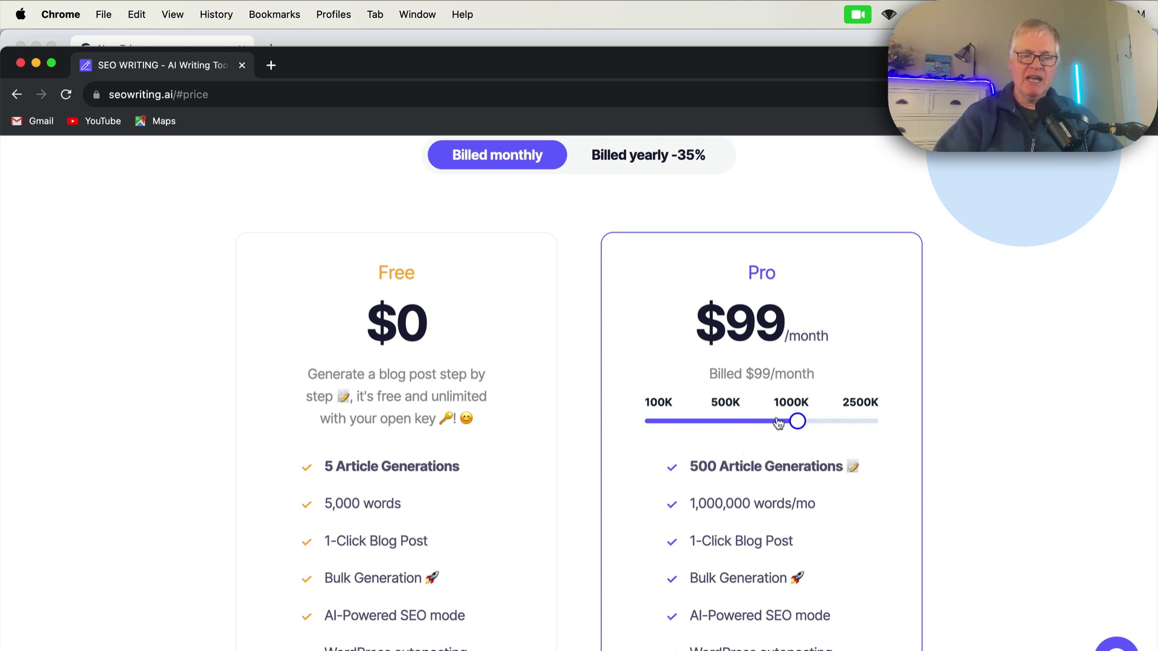
Step: Lower the Pro plan back to 500K, then to 100K words at $19/month
drag(796, 424, 752, 427)
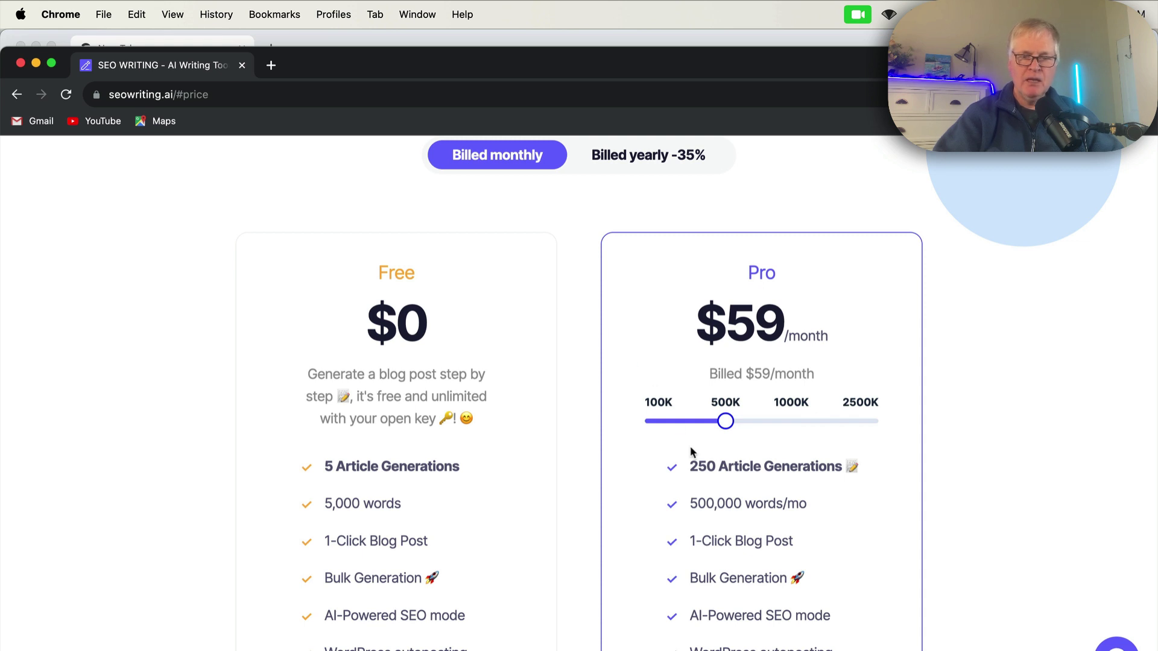
scroll(690, 448, down, 3)
scroll(717, 464, up, 4)
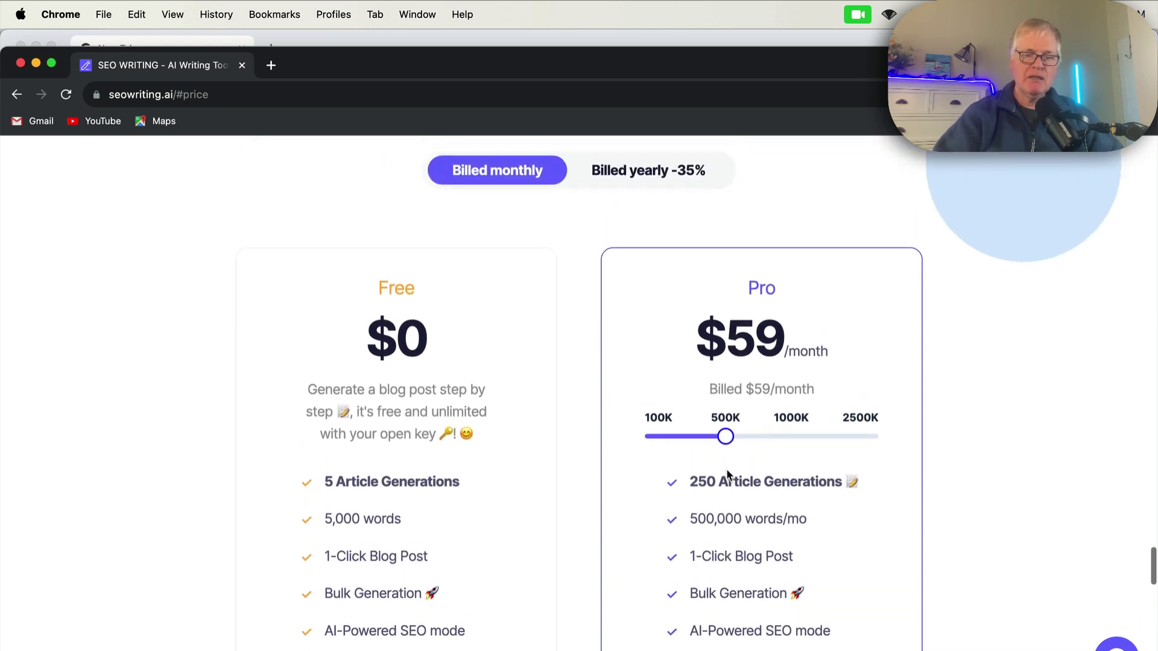
scroll(727, 474, up, 5)
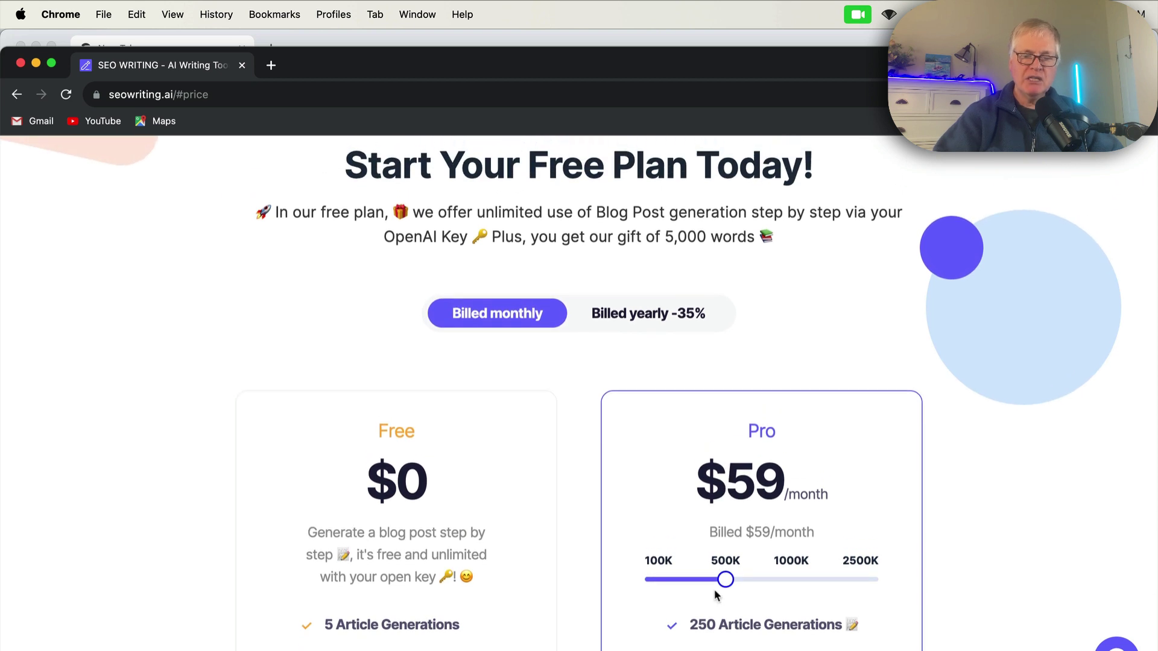
drag(723, 580, 653, 579)
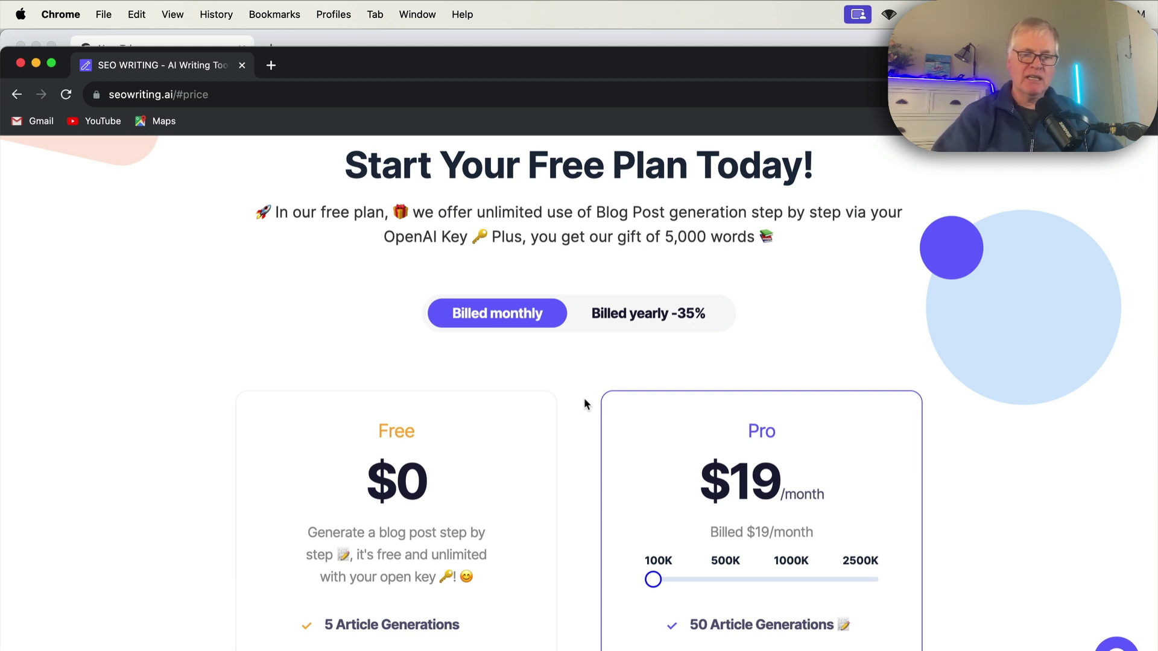
scroll(584, 405, up, 7)
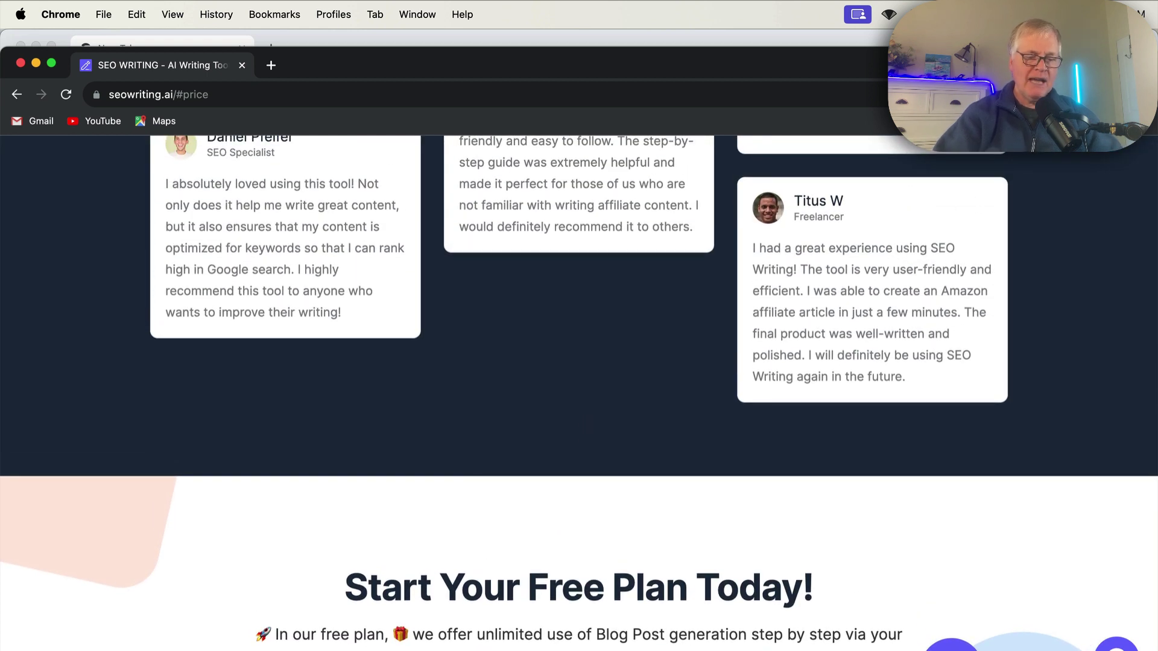
Step: Return to the Safari tab with the article 'Why It's Important To Post To A Blog Regularly'
key(super+Tab)
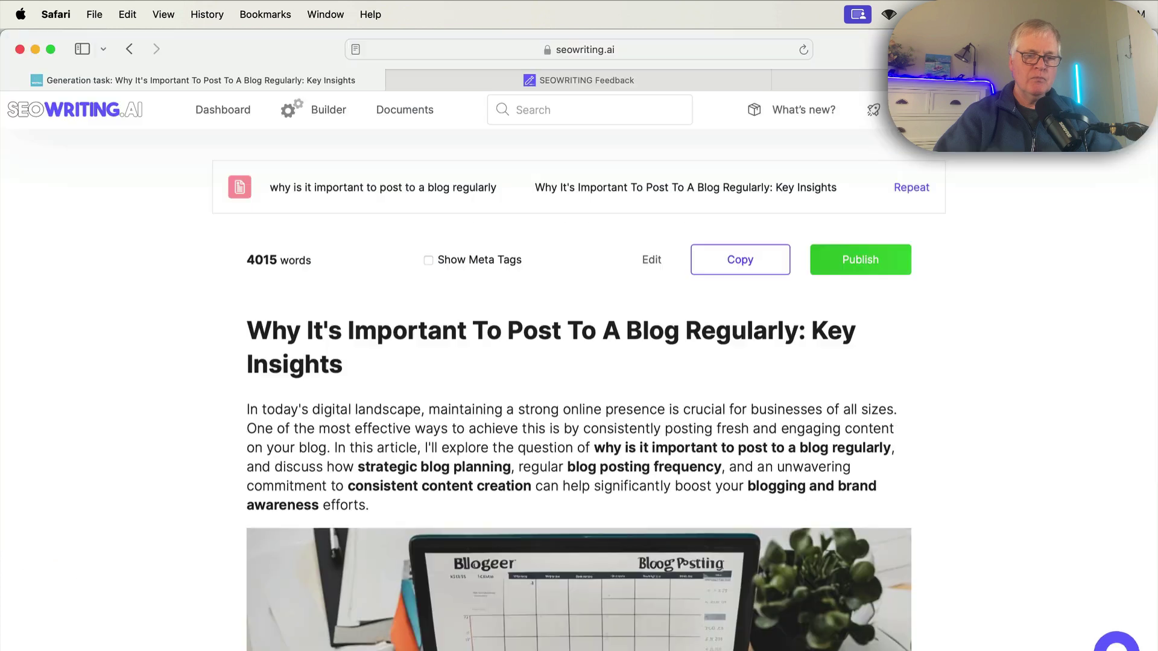